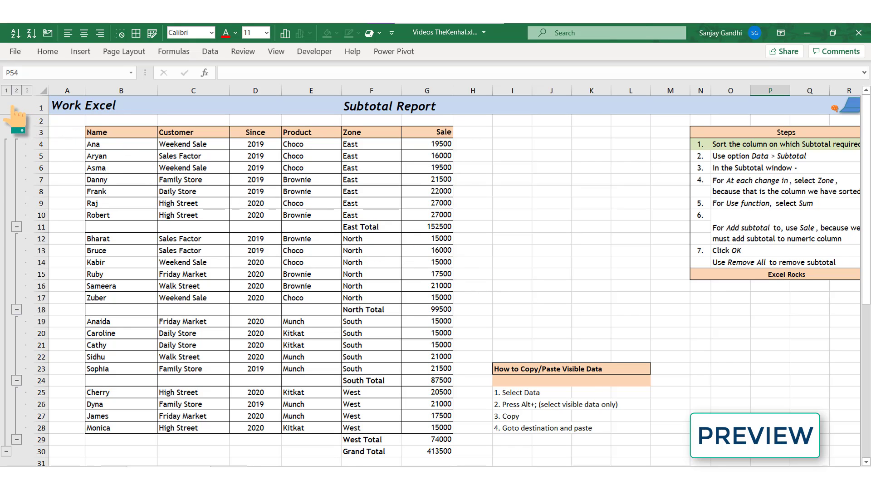
- Collapse the subtotal report to outline level 2 so only zone totals and the Grand Total show
left_click(17, 90)
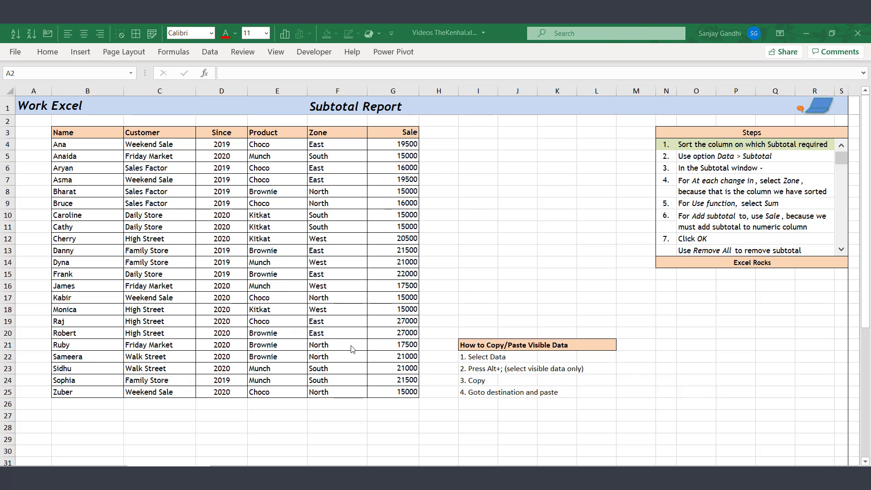
- Sort the sales table A to Z on the Zone column, grouping East, North, South and West rows
left_click(343, 240)
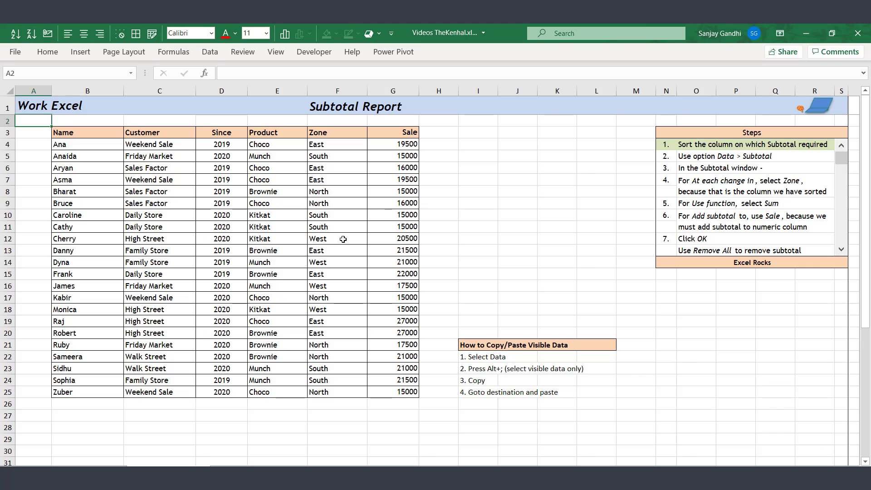
left_click(343, 239)
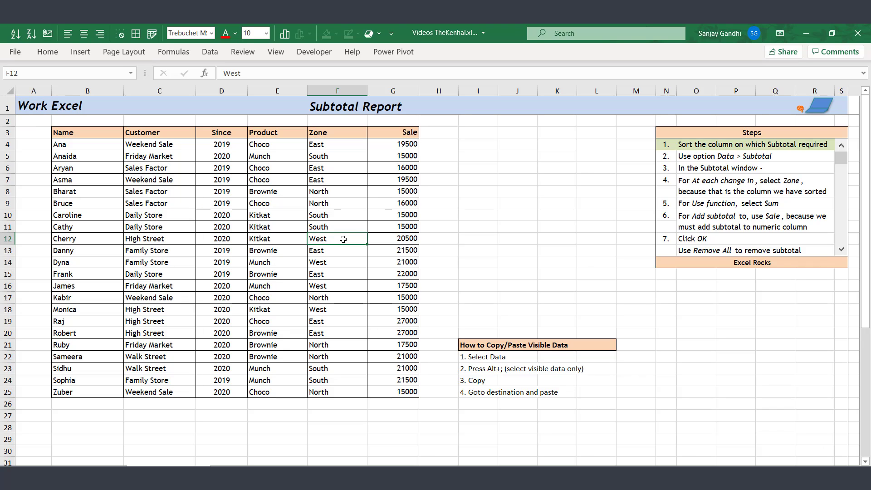
left_click(15, 35)
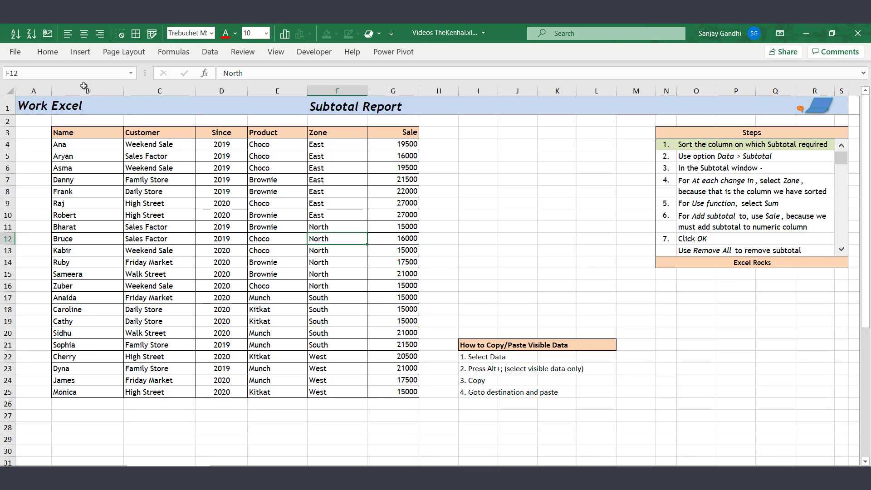
left_click(347, 281)
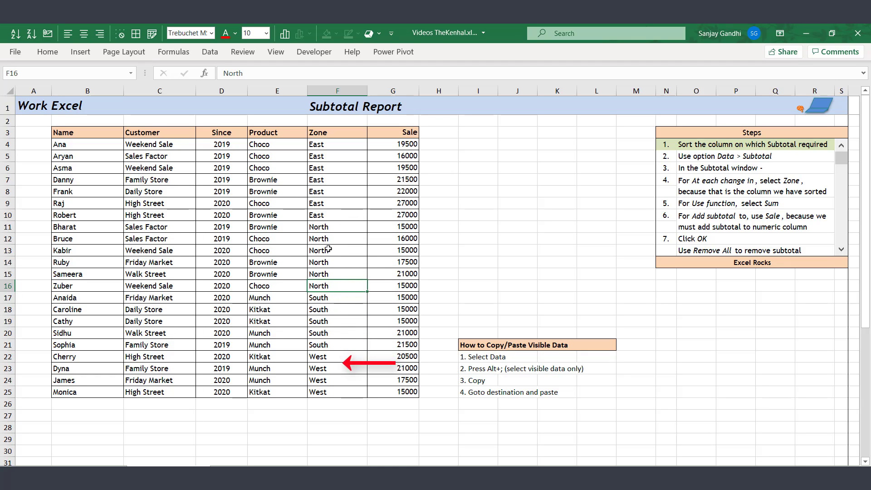
left_click(211, 53)
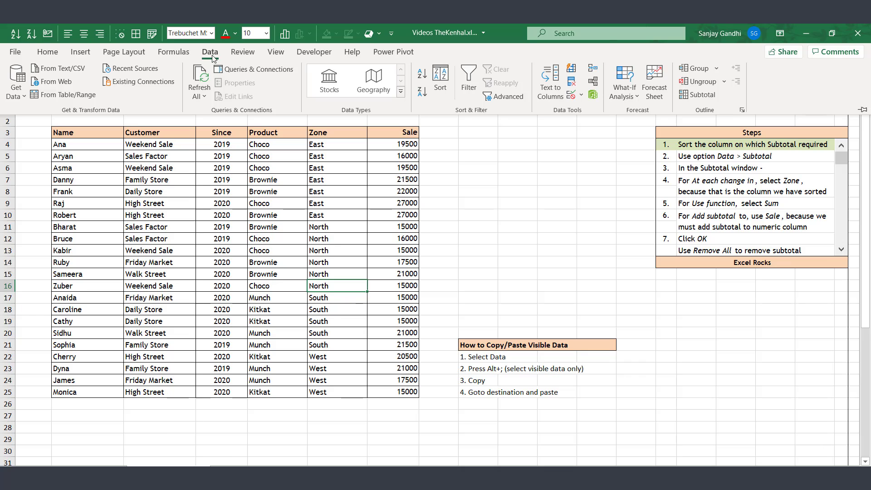
- Subtotal Sale with Sum at each Zone change: East 152500, North 99500, South 87500, West 74000
left_click(696, 98)
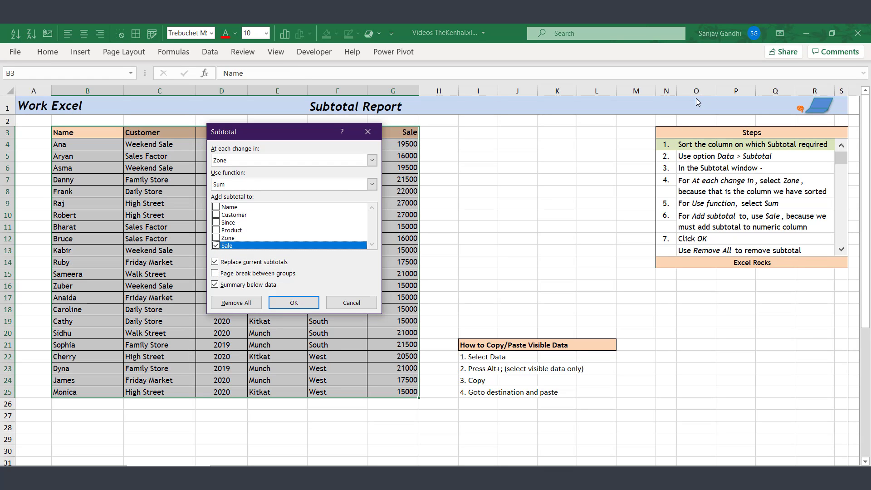
left_click(243, 162)
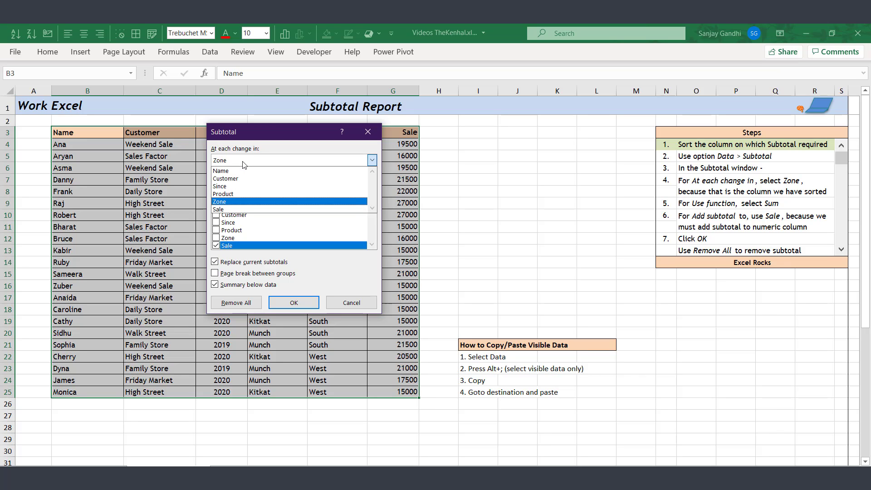
left_click(244, 163)
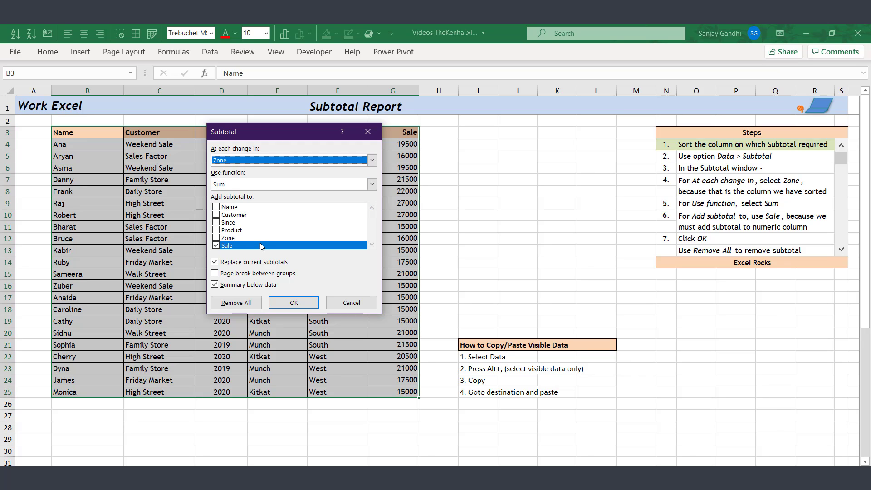
left_click(261, 188)
left_click(262, 188)
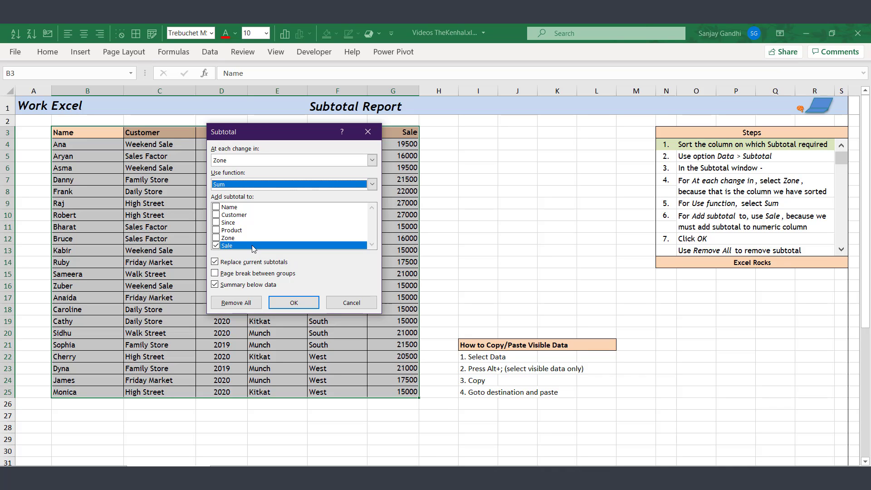
left_click(294, 303)
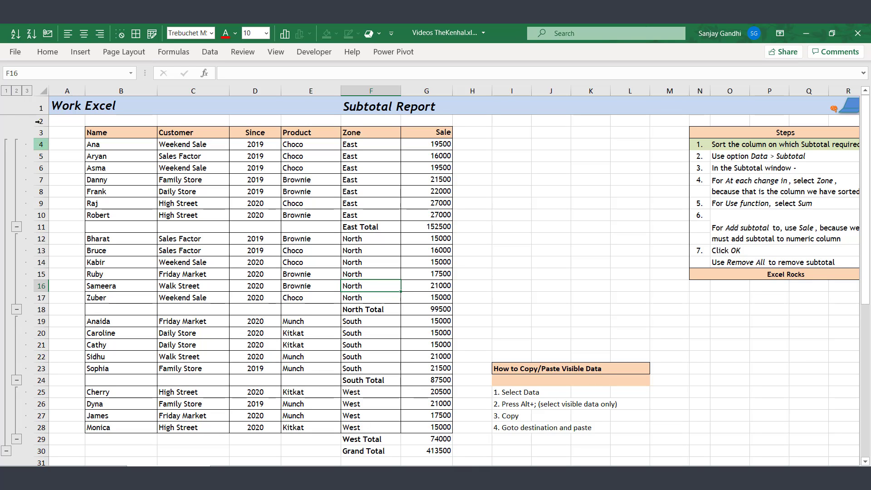
- Switch between outline levels 1 and 2, then expand and re-collapse the South and North groups
left_click(7, 91)
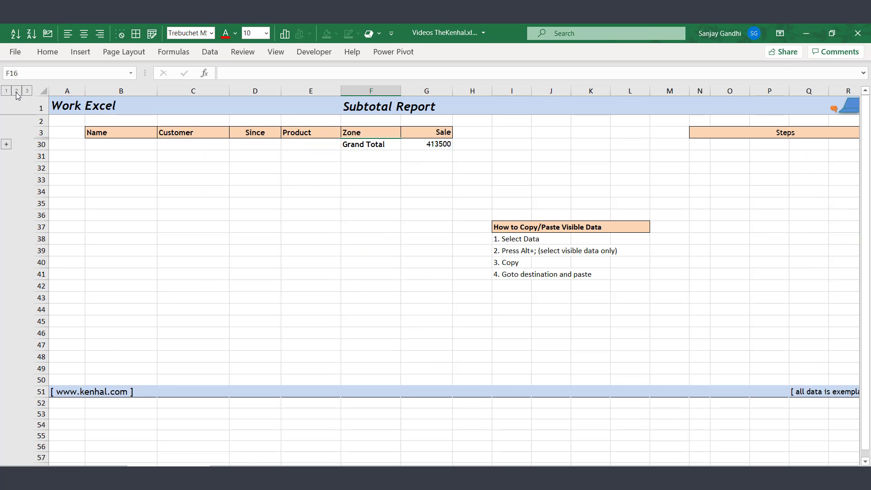
left_click(17, 92)
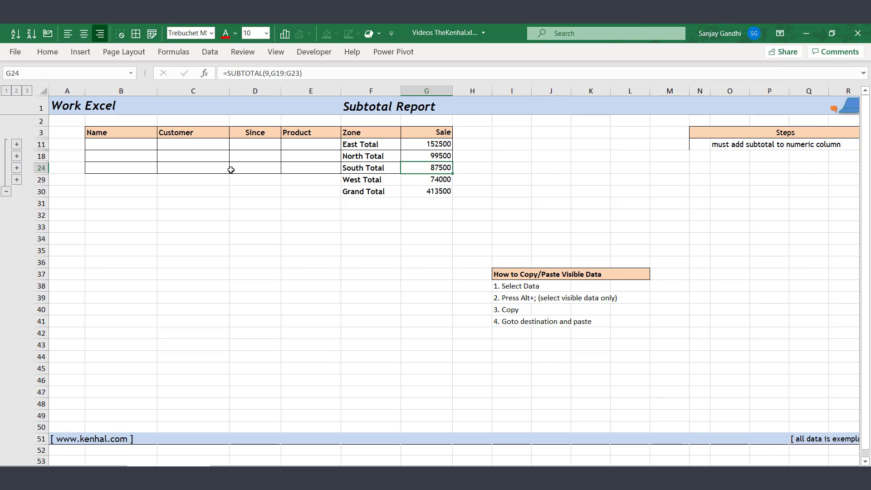
left_click(18, 170)
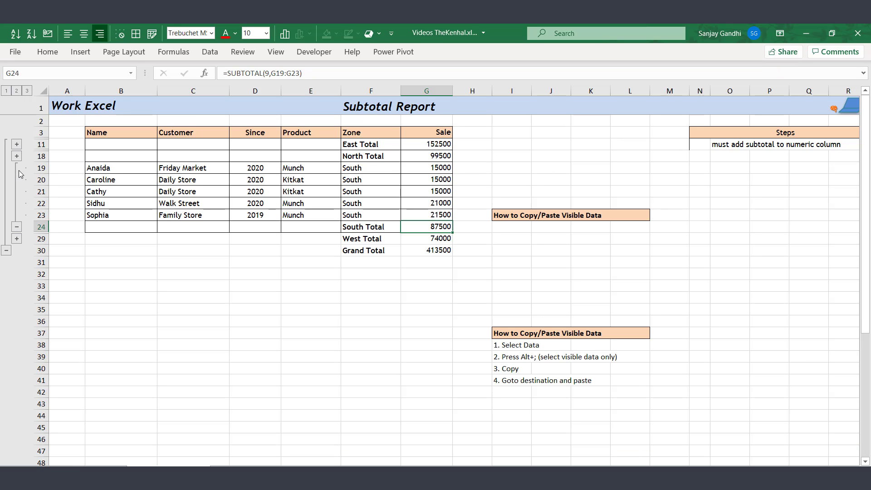
left_click(19, 225)
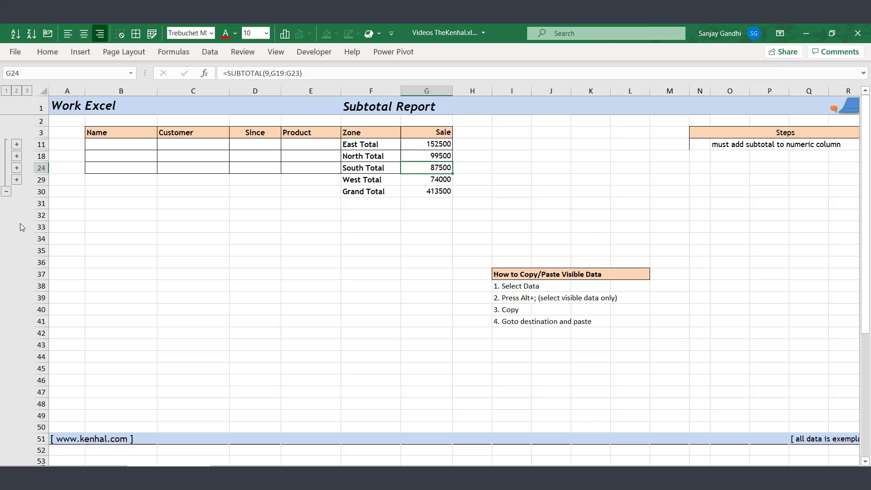
left_click(18, 156)
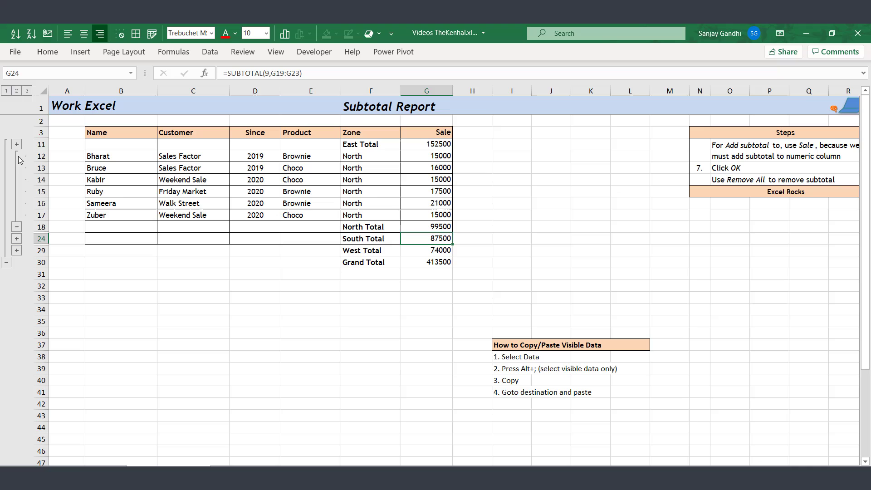
left_click(17, 191)
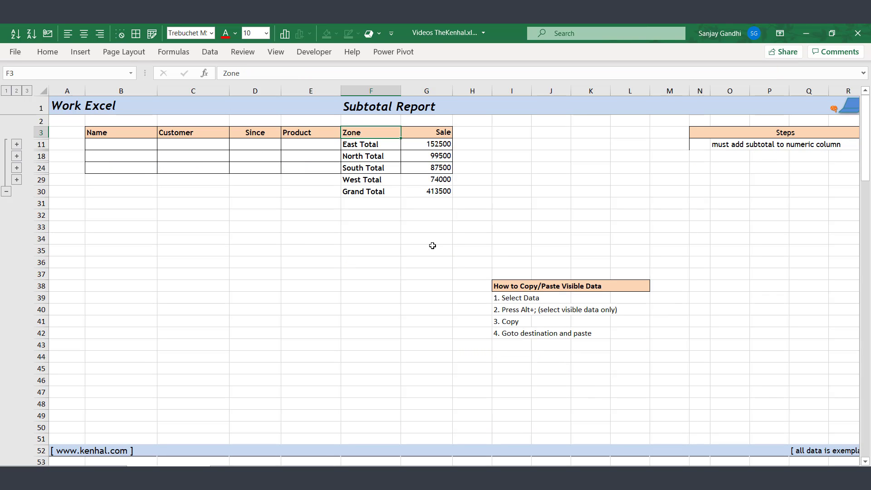
- Copy the totals range to F33, then undo the paste because it included hidden rows
key("ctrl+shift+Right")
key("ctrl+shift+Down")
key("alt+semicolon")
key("ctrl+c")
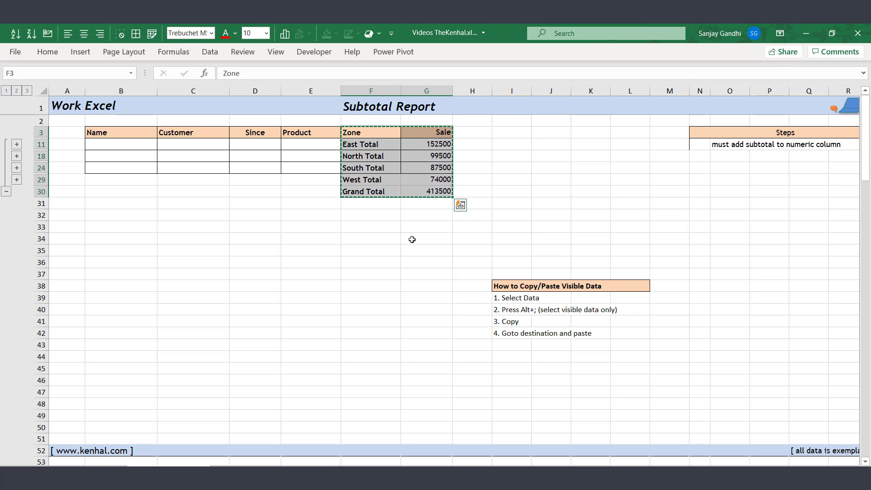
left_click(370, 227)
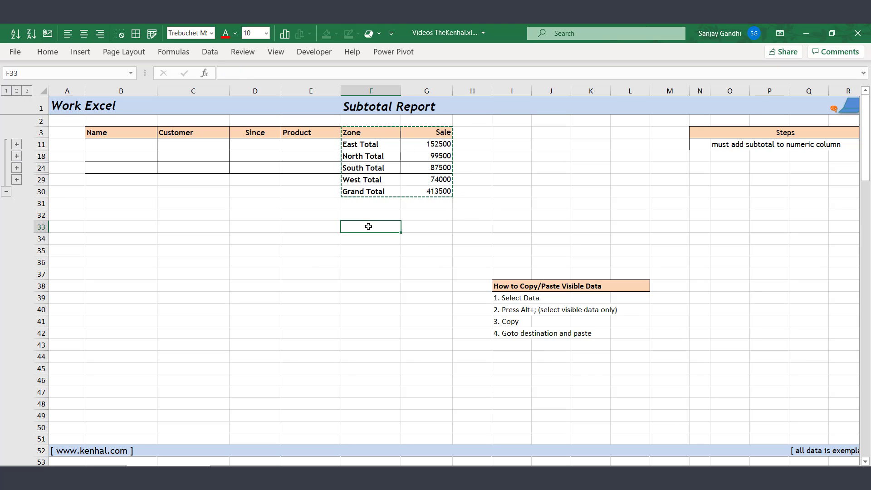
key("Return")
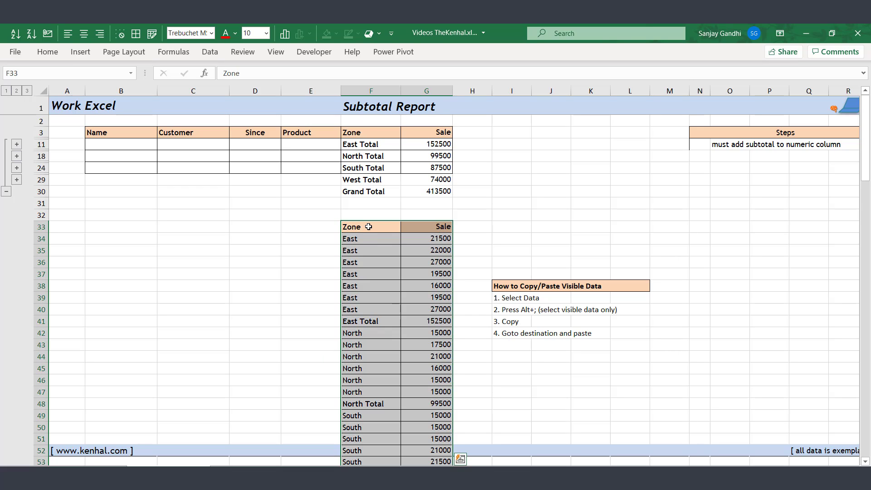
key("ctrl+z")
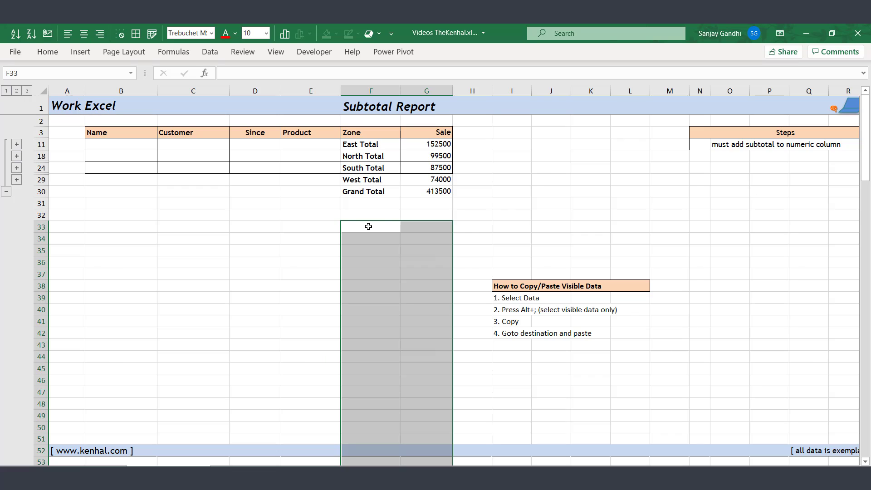
- Copy only the visible cells of F3:G30 and paste them at F33
left_click_drag(367, 132, 391, 192)
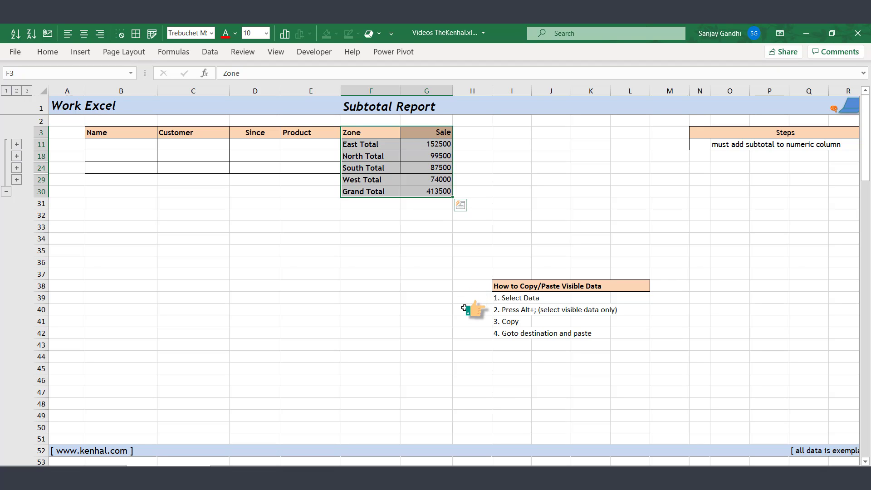
key("alt+semicolon")
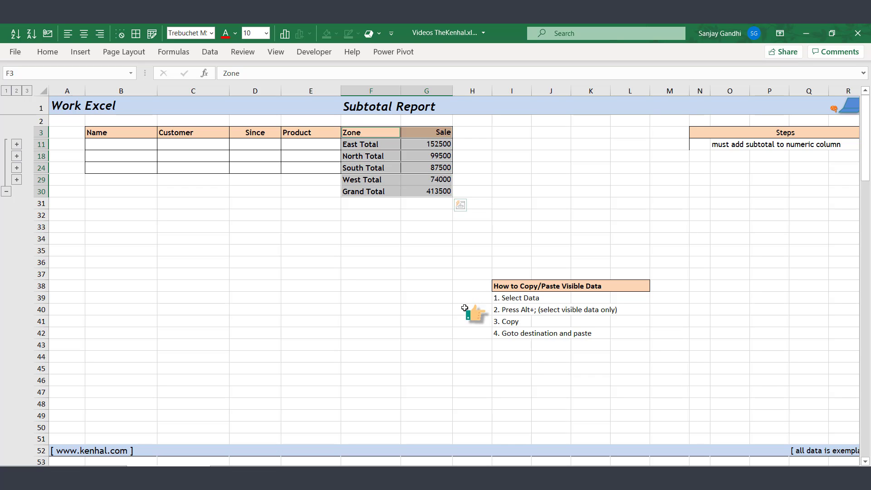
key("ctrl+c")
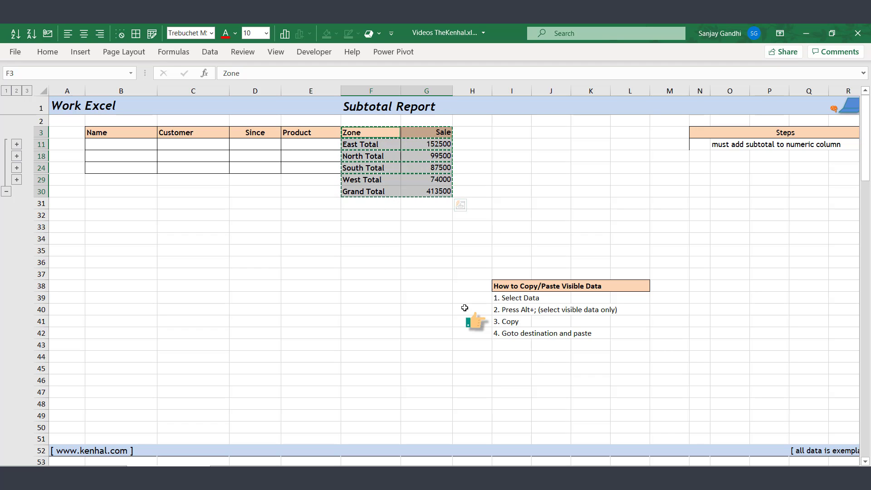
key("ctrl+Down")
key("Down")
key("Down")
key("Down")
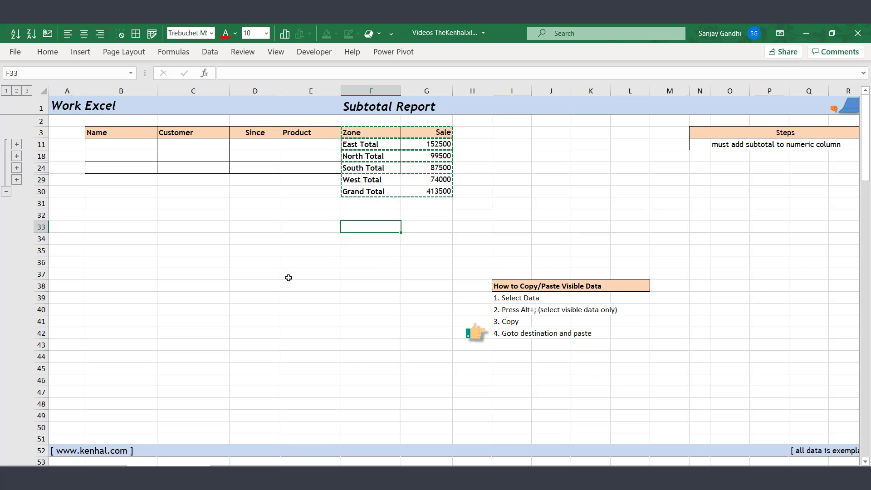
key("ctrl+v")
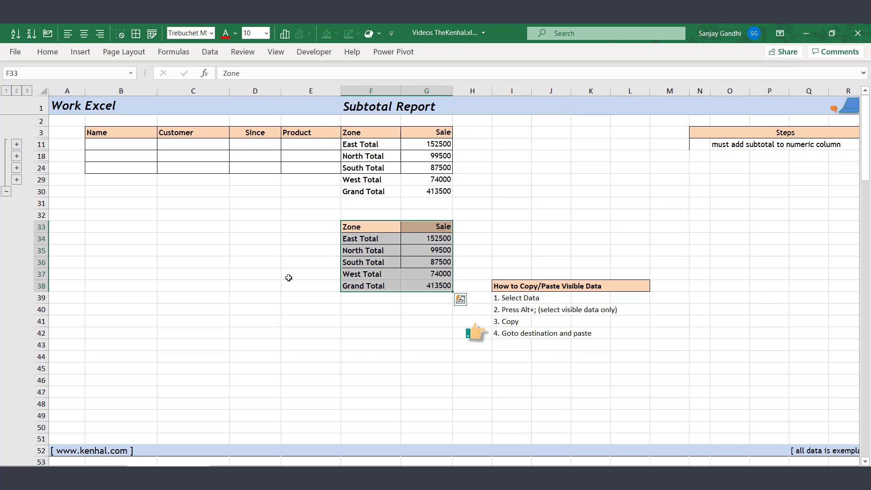
left_click(287, 277)
left_click(263, 286)
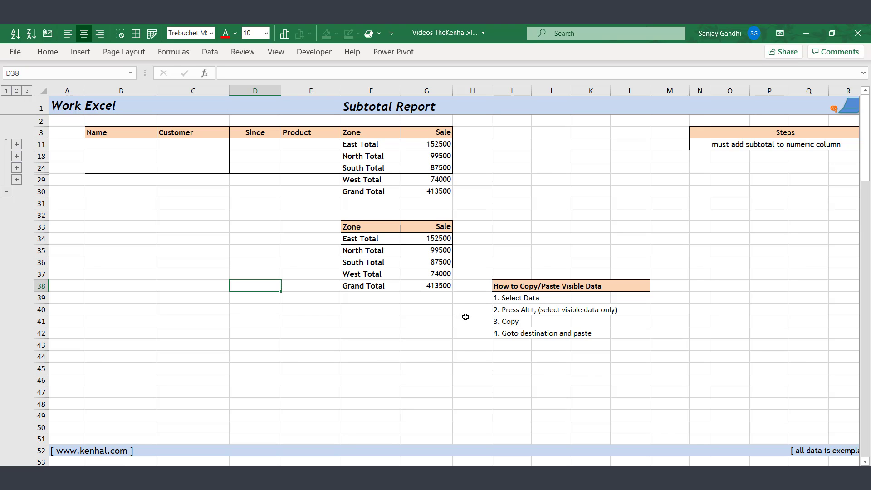
- Pick Visible cells only in Find & Select's Go To Special, then close the dialog
left_click(50, 53)
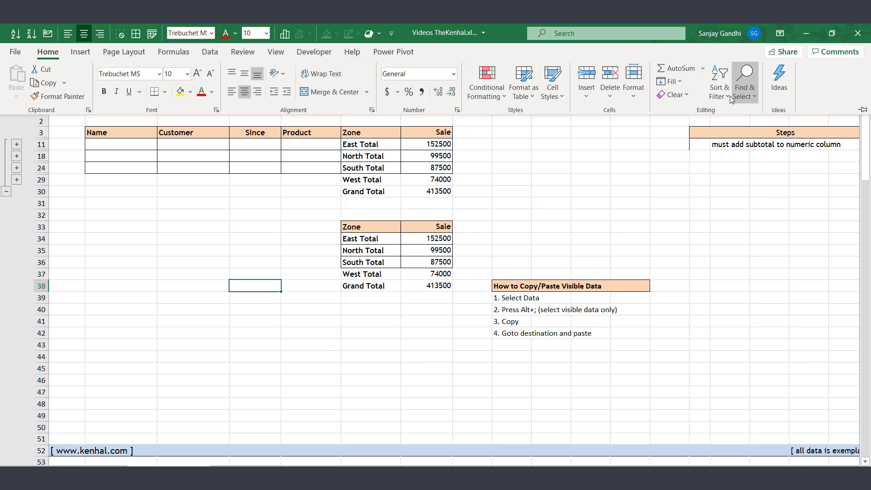
left_click(744, 97)
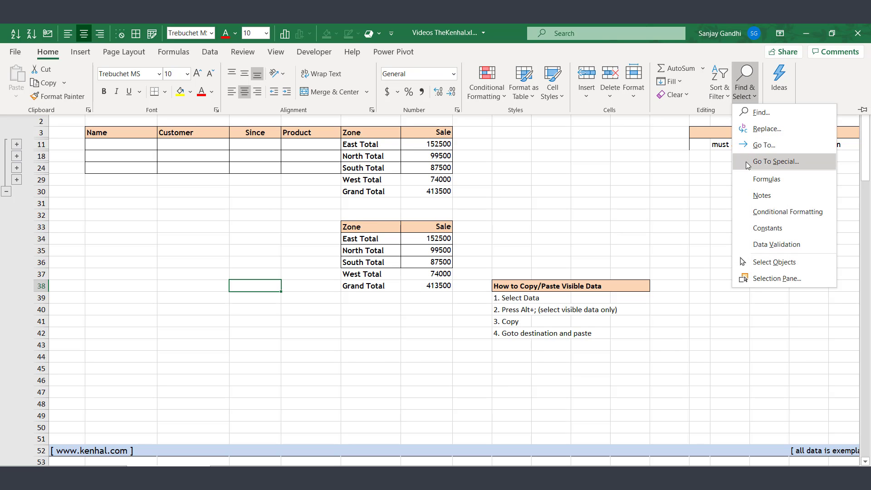
left_click(776, 162)
left_click(349, 287)
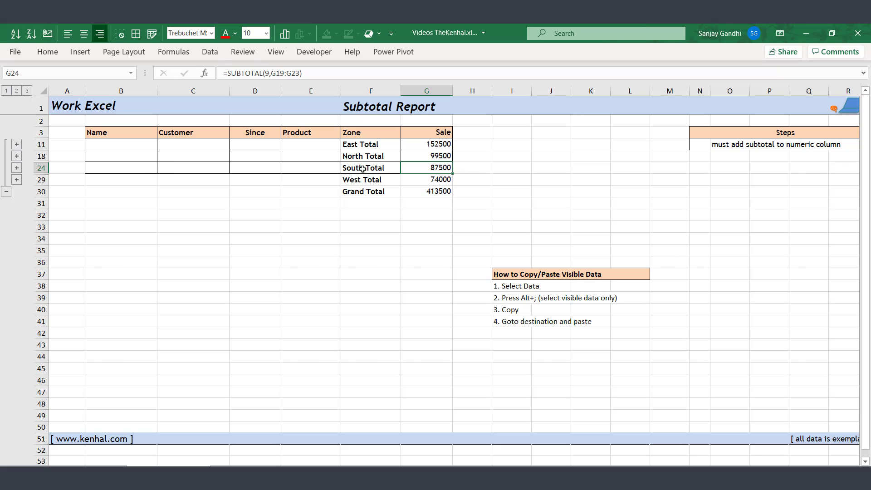
left_click(389, 168)
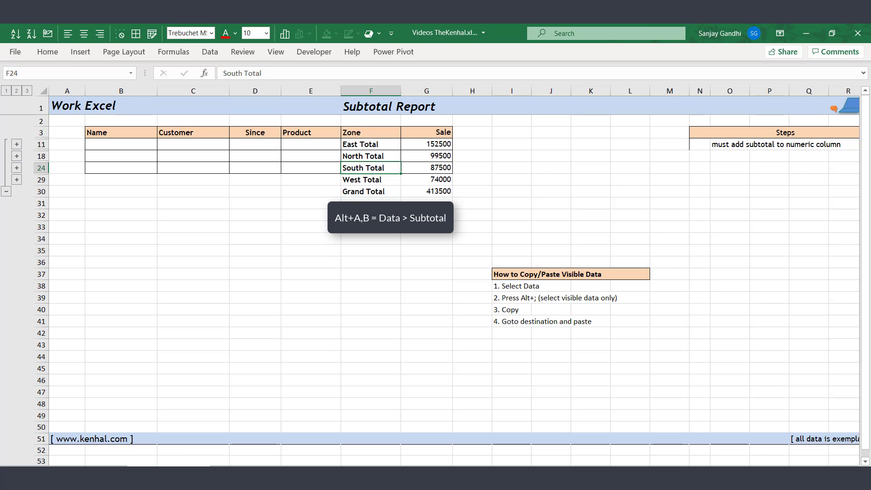
- Use Remove All in the Subtotal dialog to clear every subtotal and the outline
left_click(210, 52)
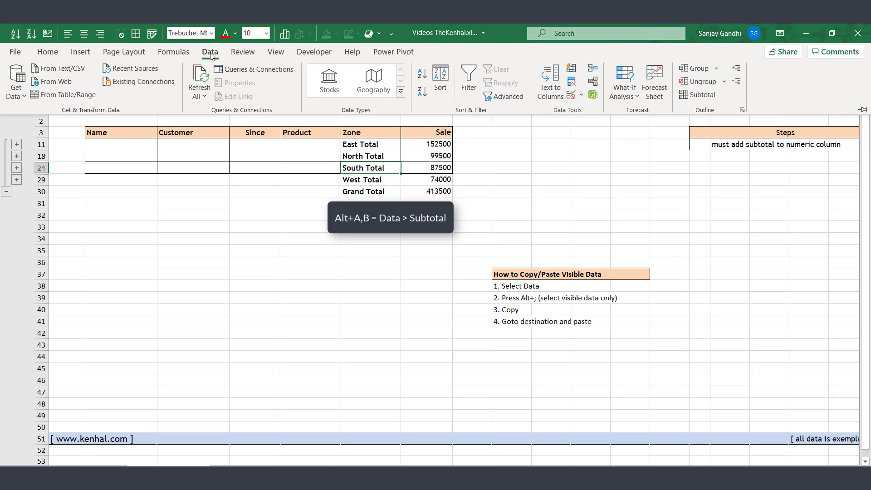
left_click(699, 93)
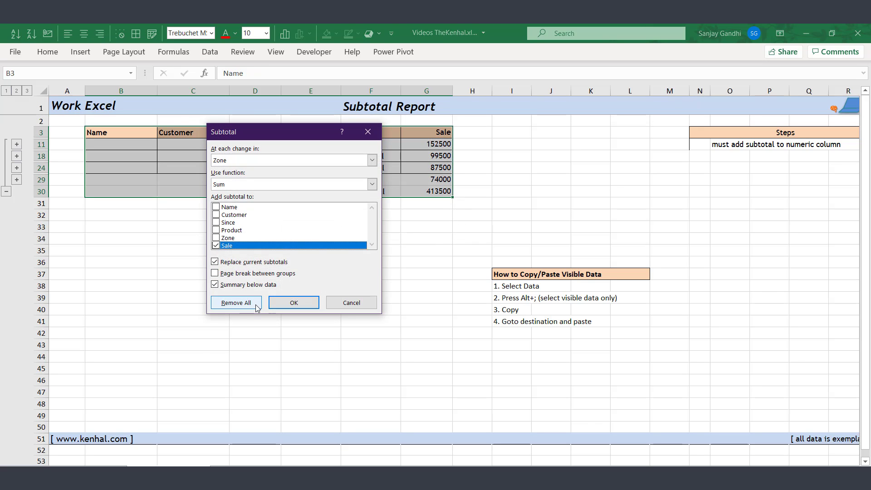
left_click(236, 303)
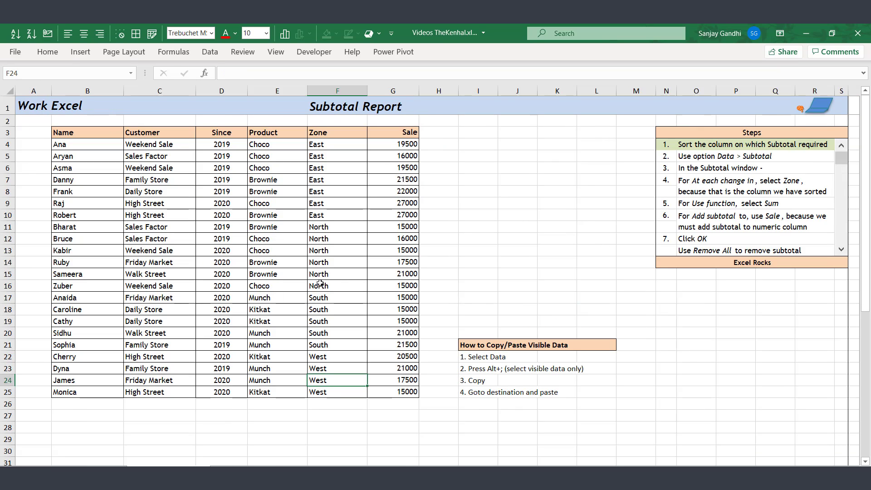
key("Up")
key("Up")
key("Up")
key("Up")
key("Up")
key("Up")
key("Up")
key("Up")
key("Up")
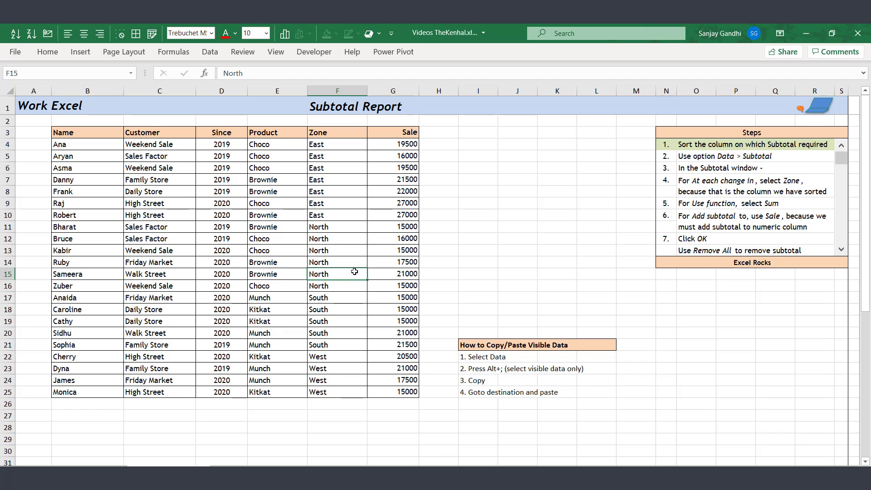
- Add Count of Sale subtotals at each Zone change via Alt+A, B
key("alt+a")
key("b")
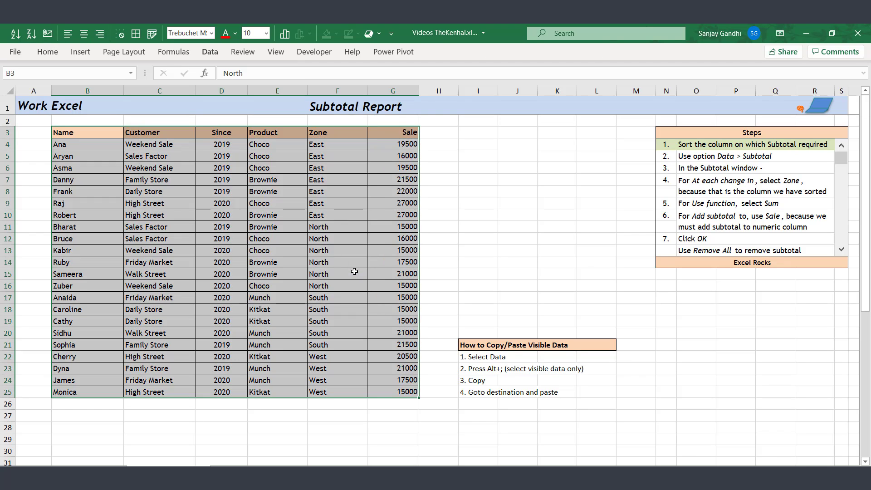
left_click(312, 187)
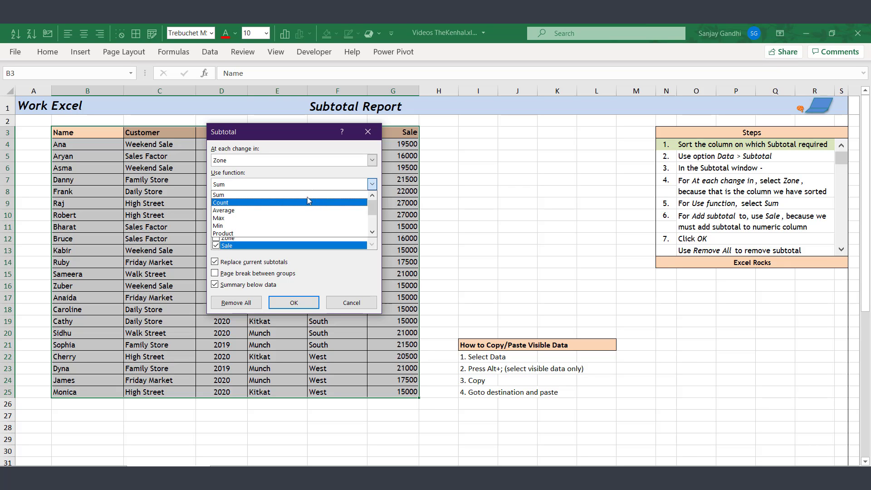
left_click(305, 204)
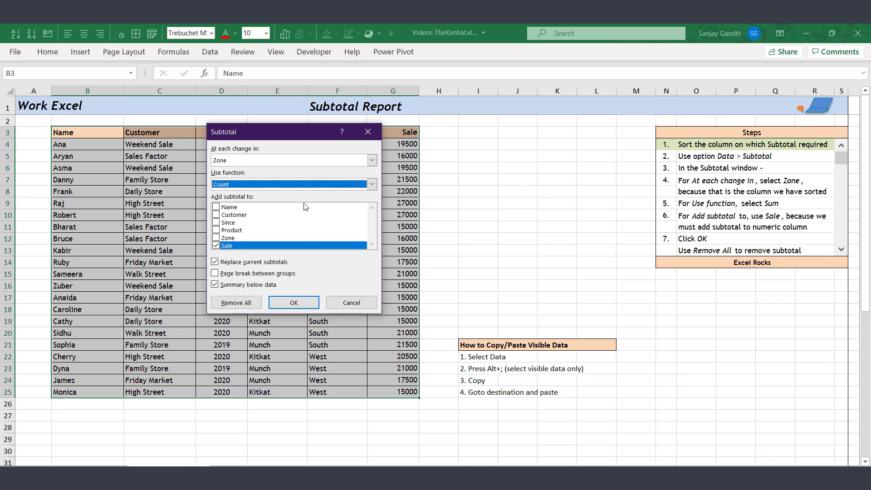
left_click(307, 303)
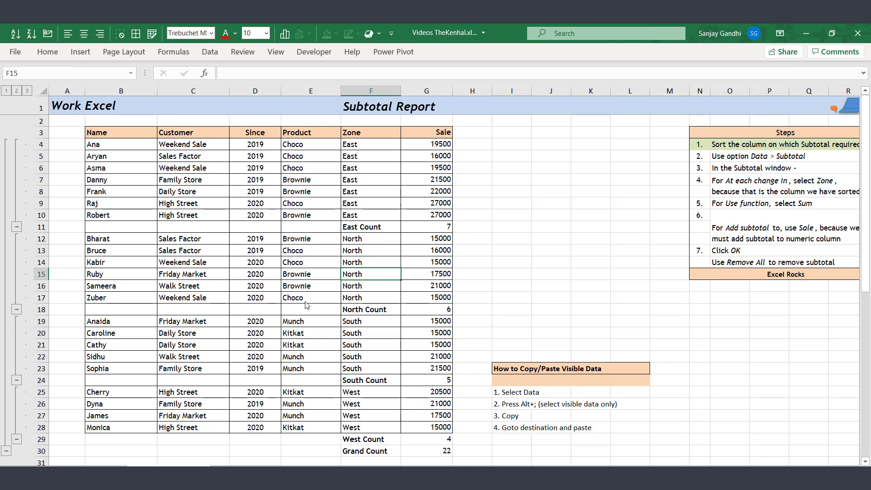
- Replace the counts with Sum of Sale subtotals, restoring the 413500 Grand Total
key("alt")
key("a")
key("b")
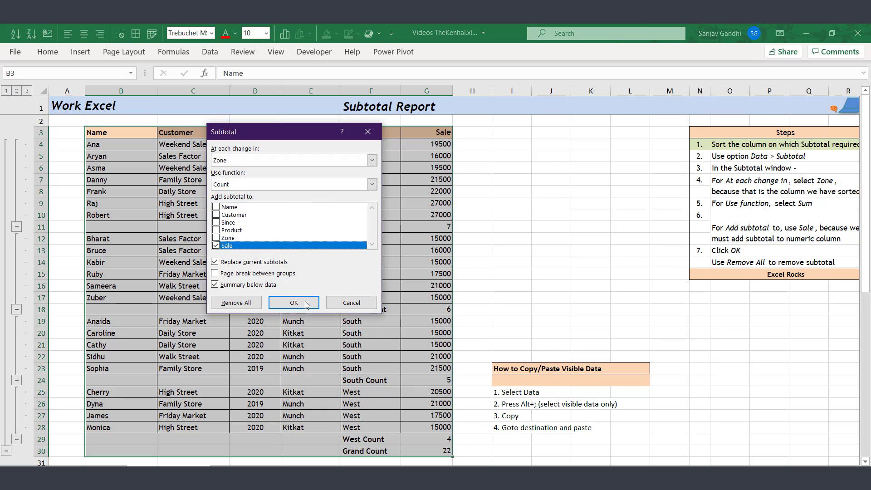
left_click(270, 186)
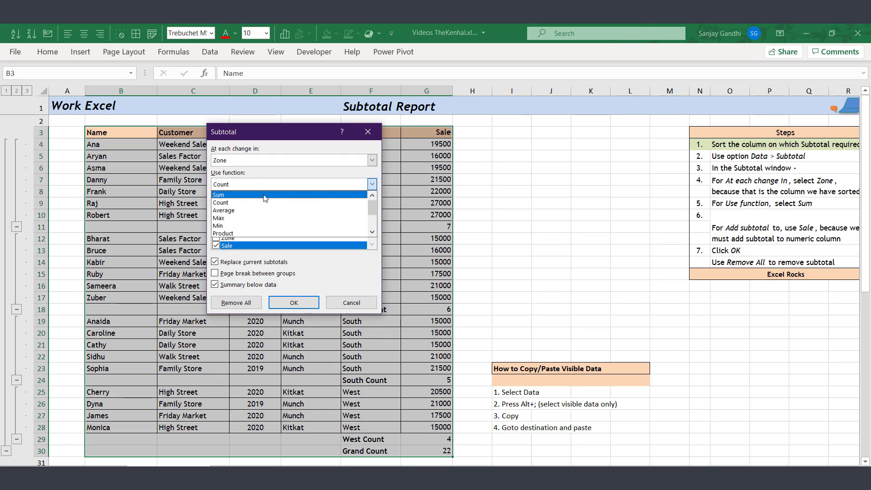
left_click(265, 196)
left_click(309, 303)
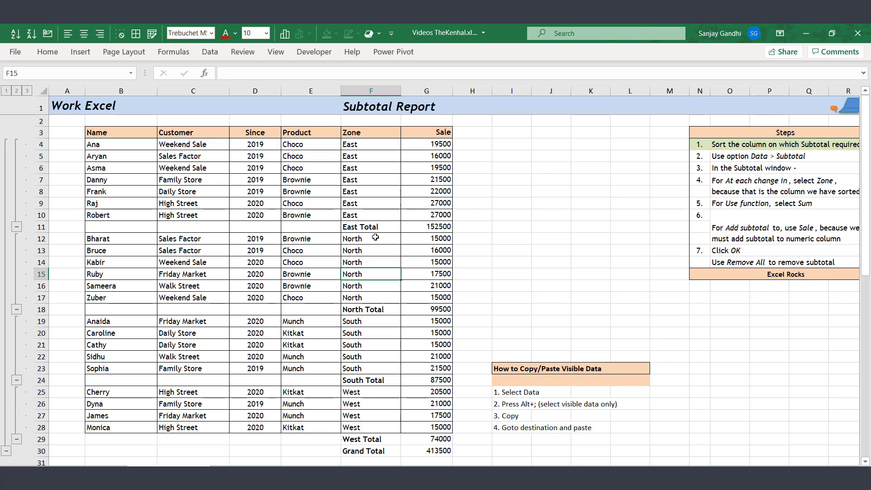
key("alt")
- Add per-zone Count subtotals with Replace current subtotals unchecked, keeping the Sum totals
key("a")
key("b")
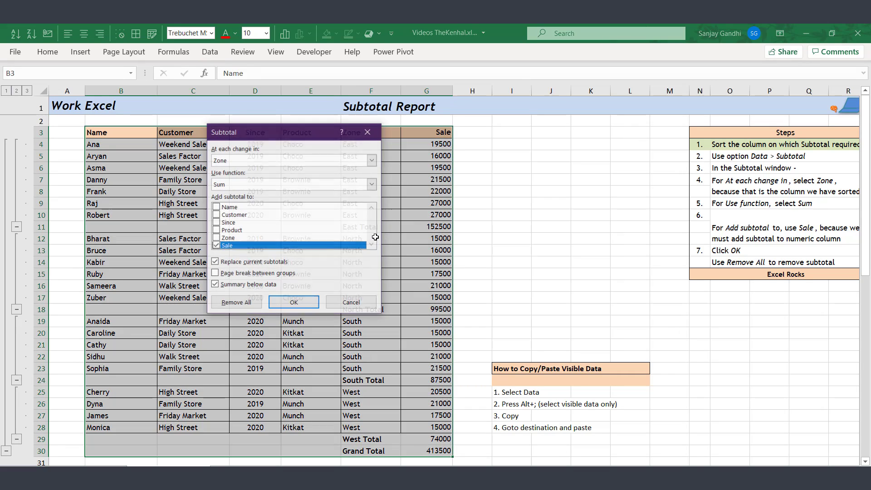
left_click(214, 264)
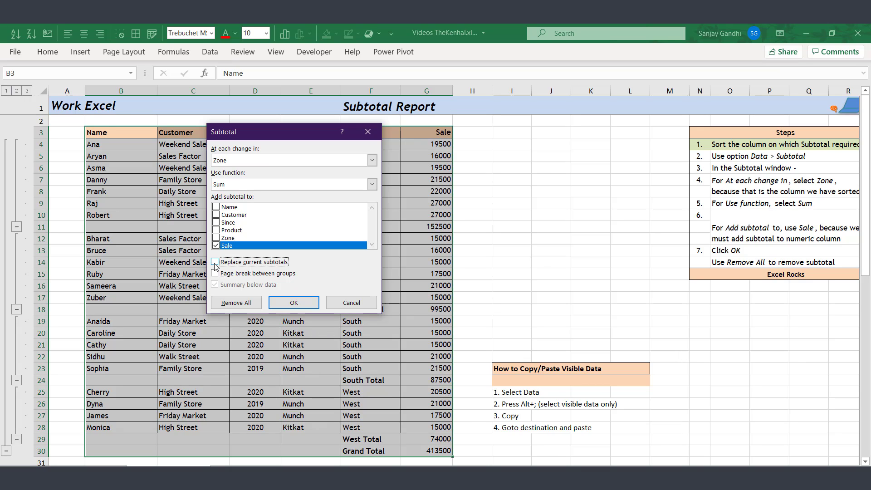
left_click(294, 185)
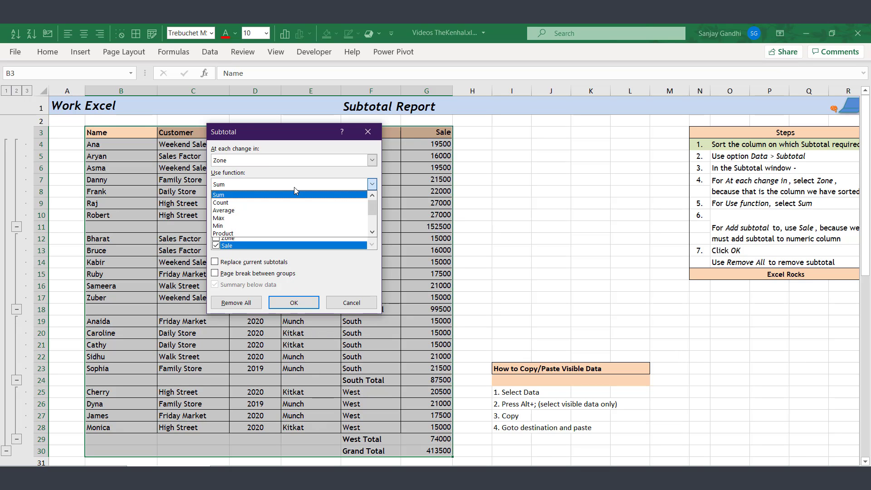
left_click(284, 202)
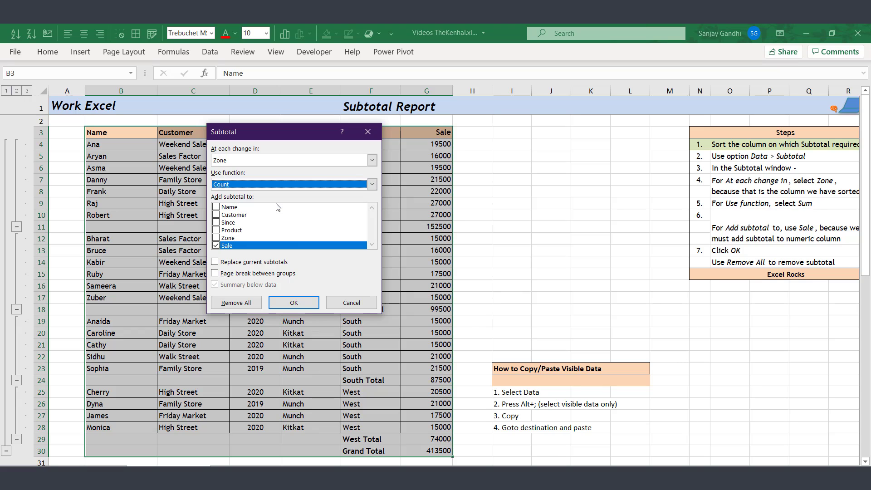
left_click(309, 302)
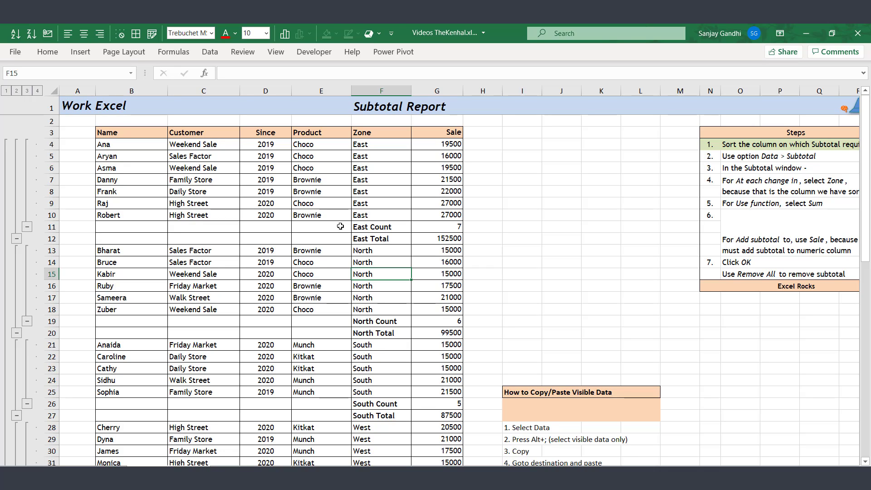
- Remove All subtotals via Alt+A, B, leaving the plain 22-row list sorted by zone
key("alt+a")
key("b")
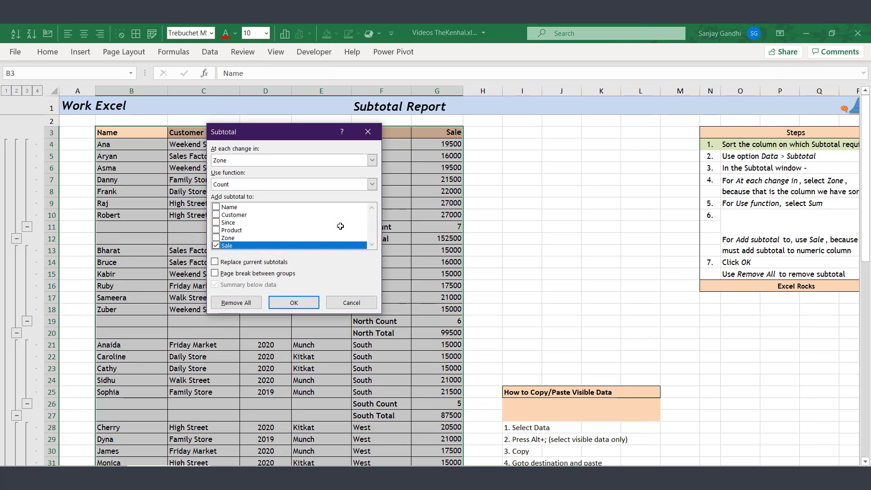
left_click(249, 304)
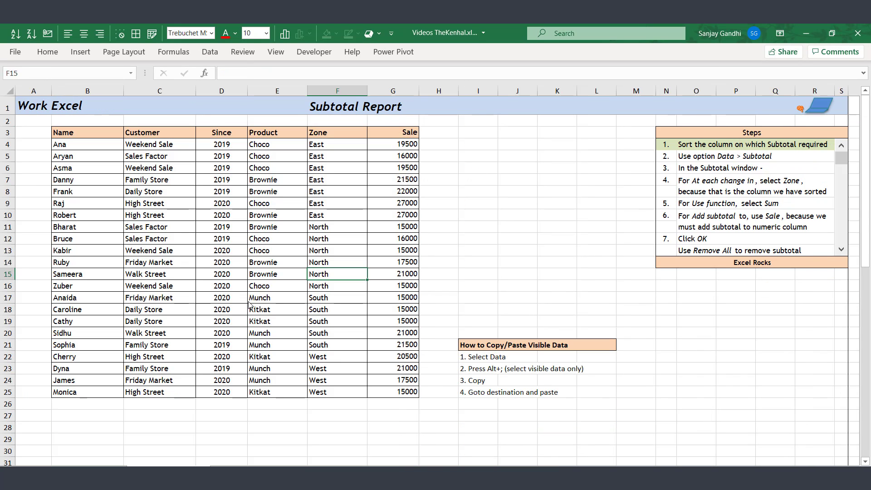
left_click(278, 241)
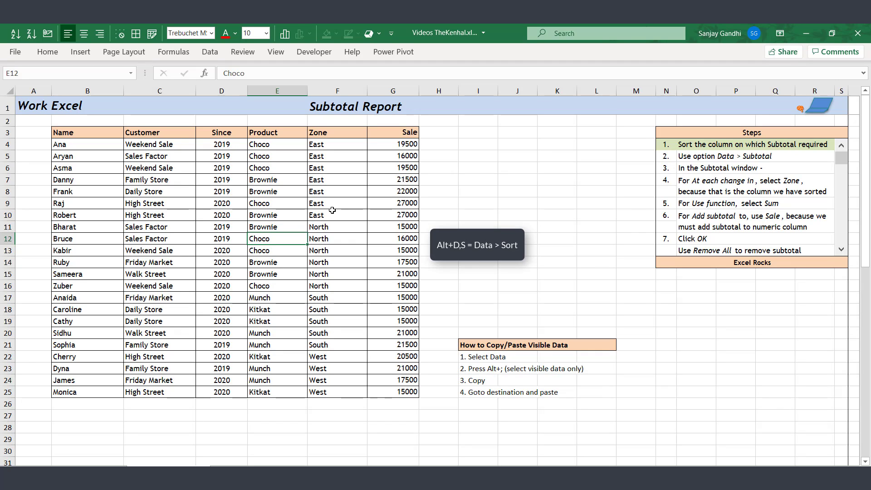
- Sort the sales table by Product, with a second level by Zone
key("alt+d")
key("s")
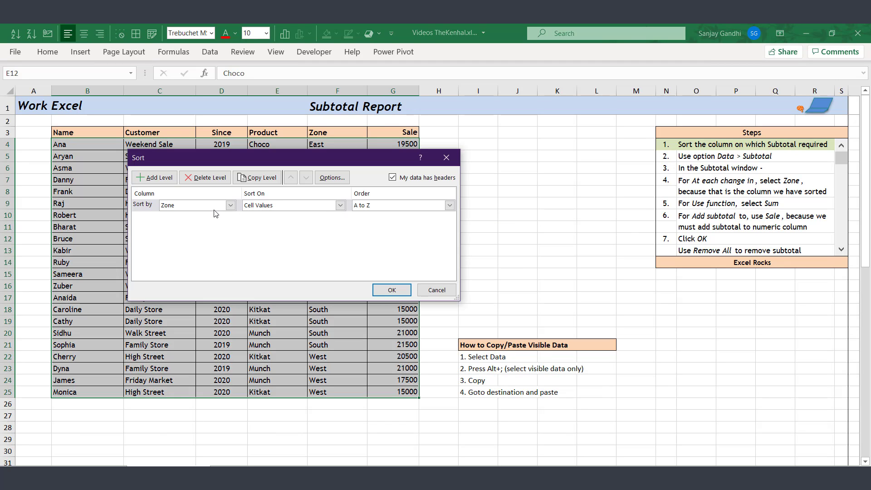
left_click(216, 205)
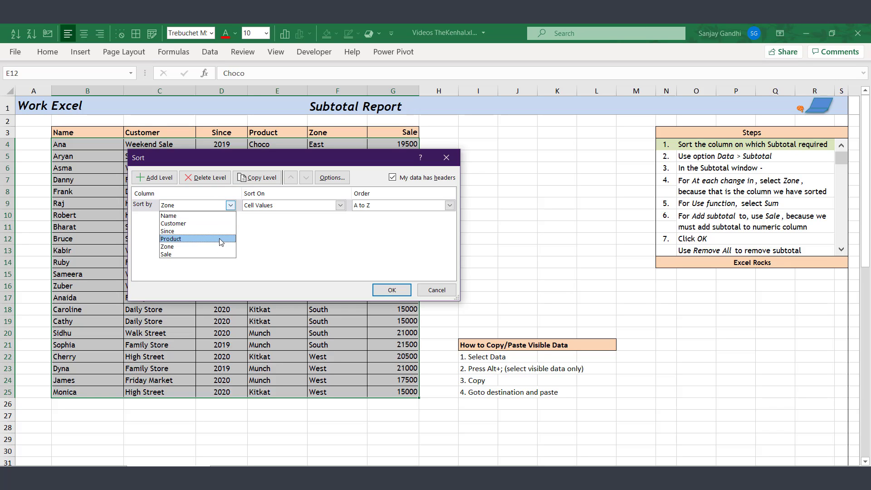
left_click(221, 239)
left_click(173, 181)
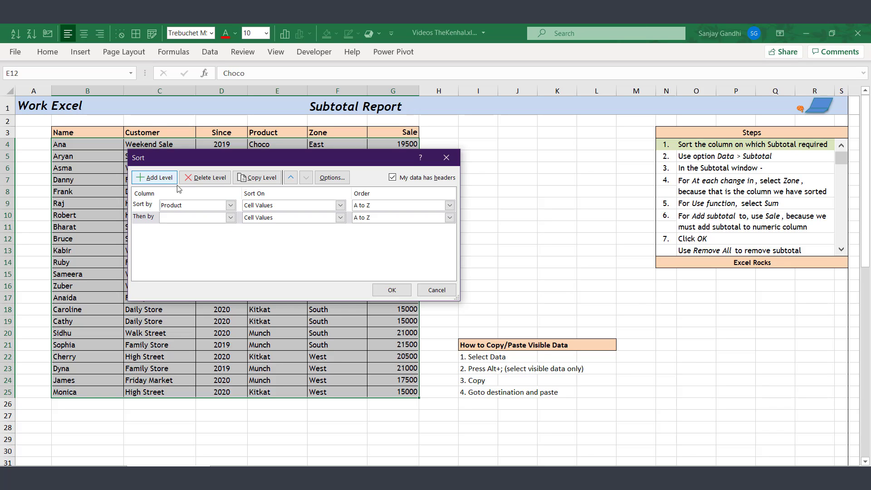
left_click(211, 219)
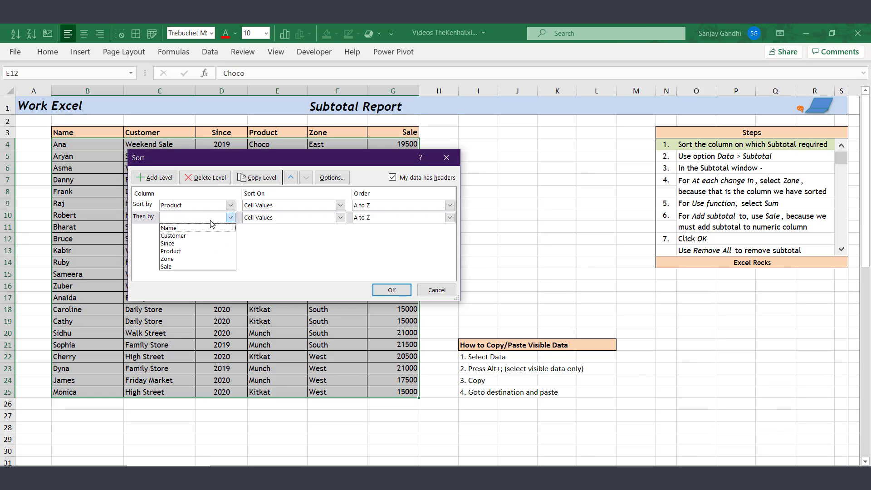
left_click(210, 259)
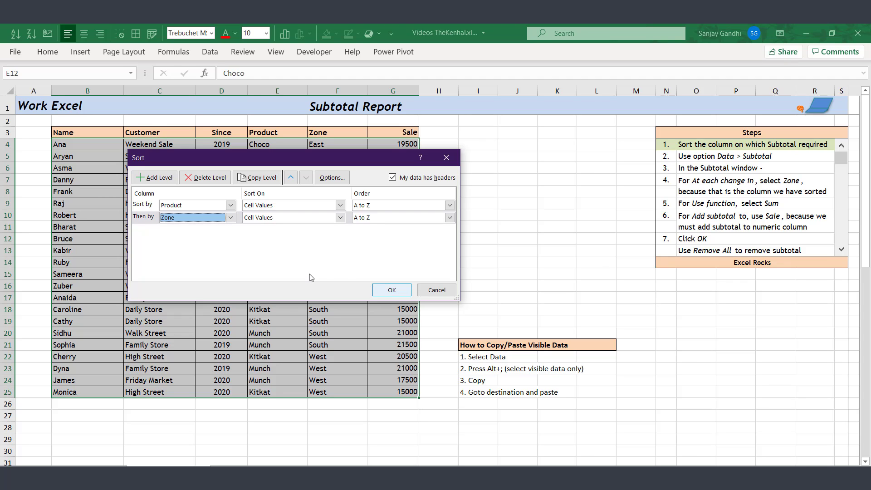
left_click(387, 291)
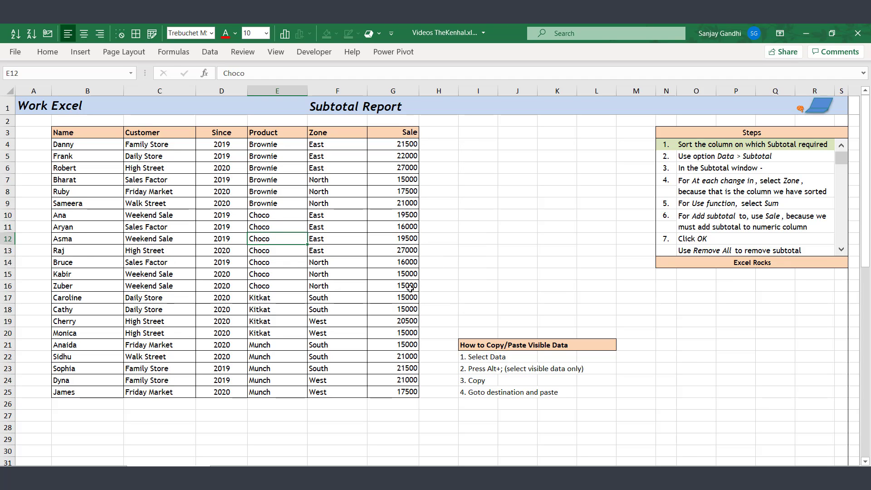
- Select the Brownie and Choco row blocks to check the zone grouping, then deselect
left_click_drag(283, 145, 291, 205)
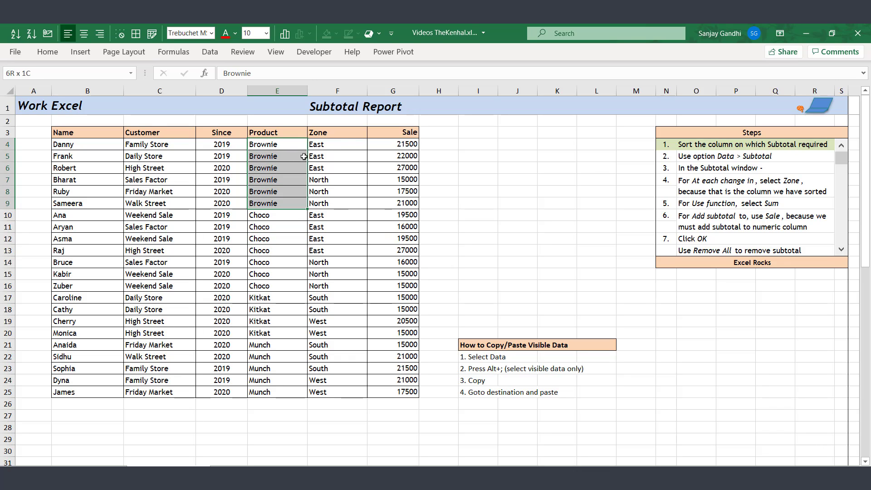
left_click_drag(344, 145, 347, 199)
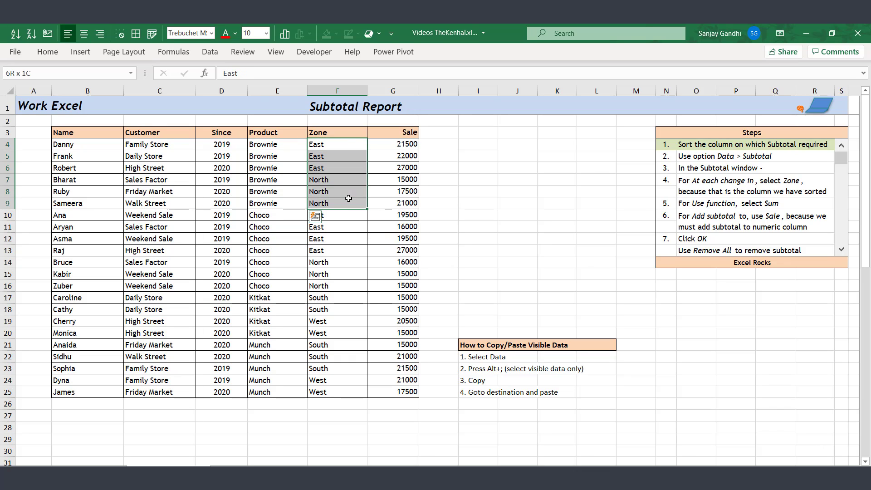
left_click(281, 215)
key("shift+Down")
key("shift+Down")
key("shift+Down")
key("shift+Down")
key("shift+Down")
key("shift+Down")
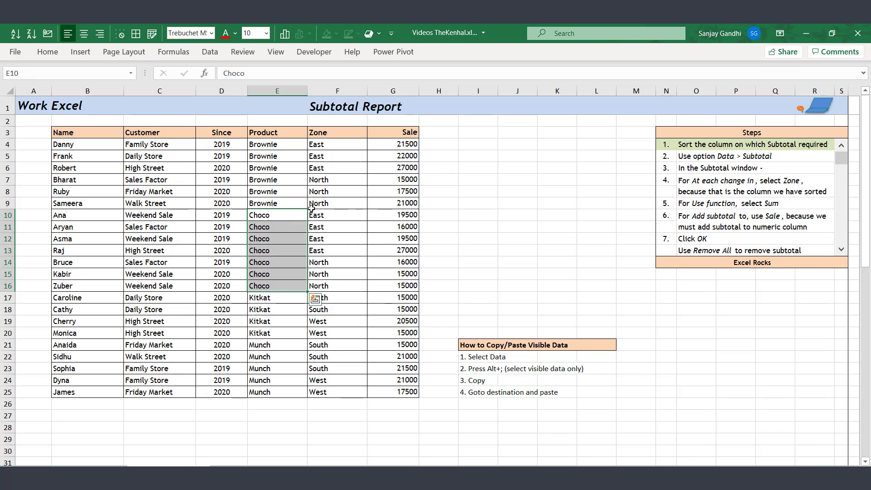
left_click(282, 216)
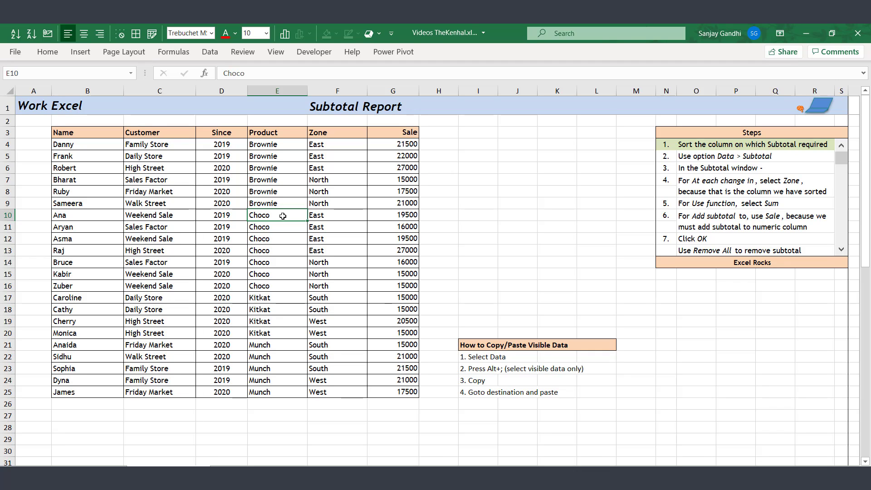
- Add Count subtotals at each change in Product, then reopen the Subtotal dialog
key("alt")
key("a")
key("b")
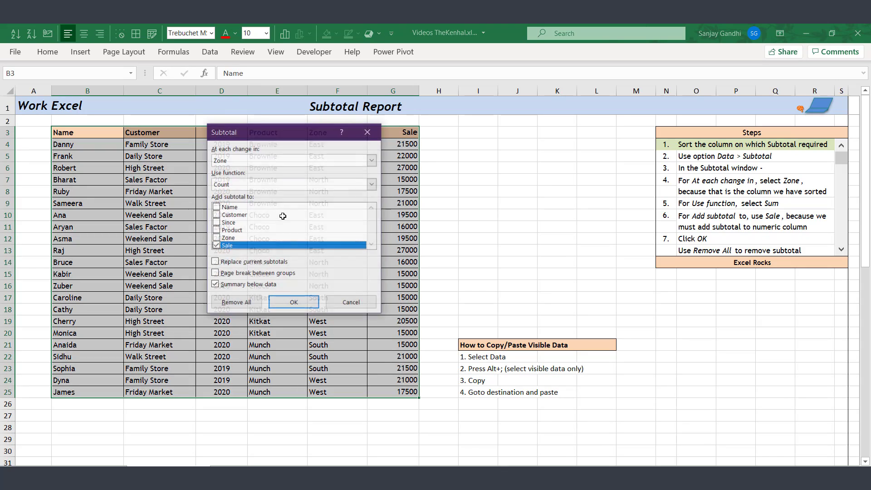
key("alt+Down")
left_click(260, 238)
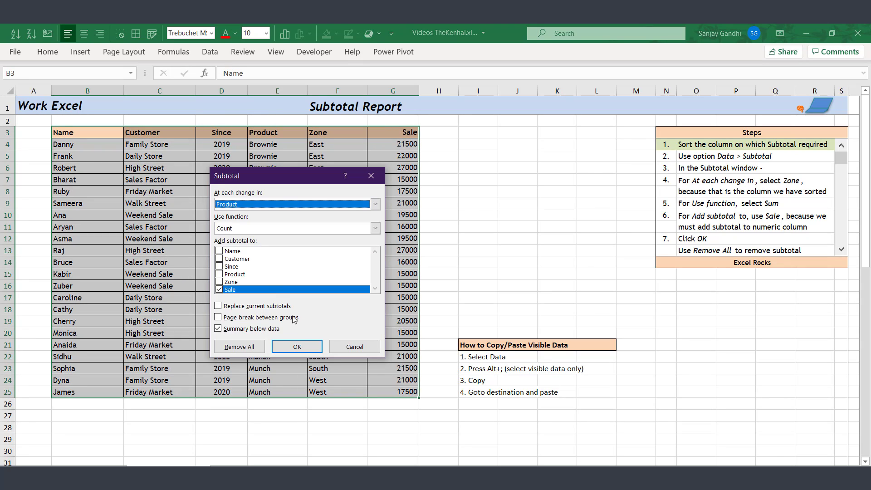
left_click(306, 347)
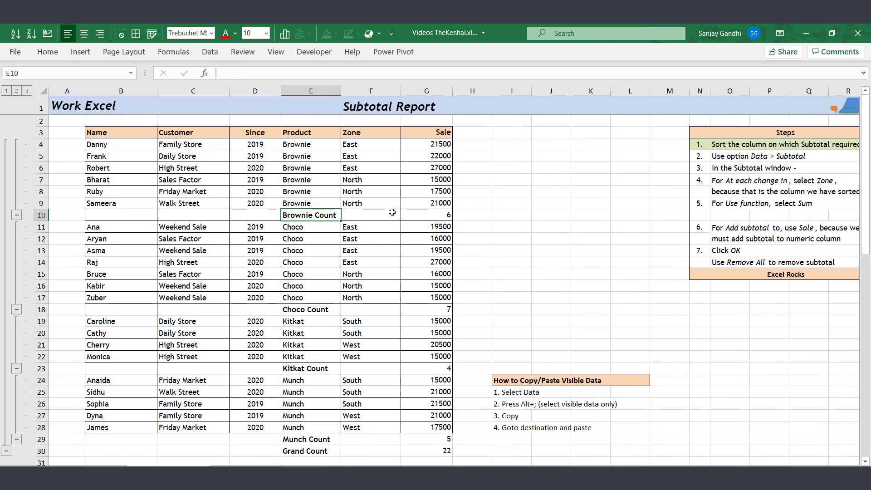
key("alt+a")
key("b")
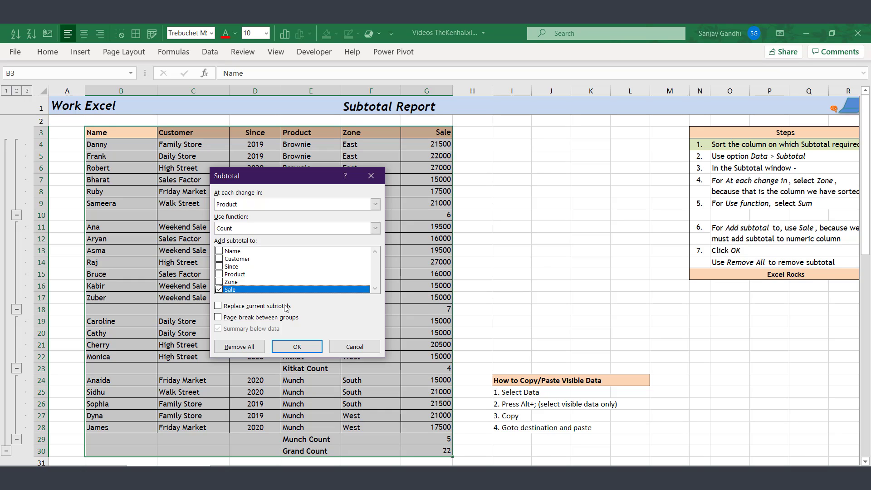
- Switch the subtotal grouping column from Product to Zone and apply the nested counts
left_click(273, 205)
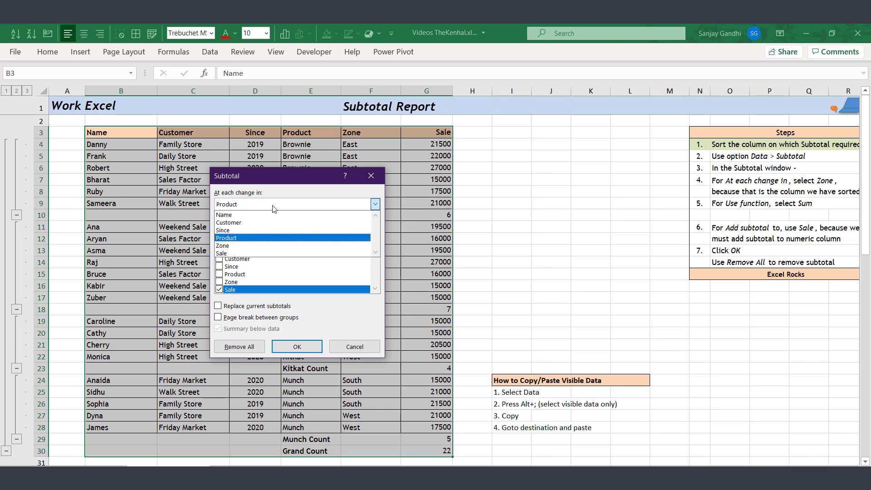
left_click(272, 246)
left_click(311, 346)
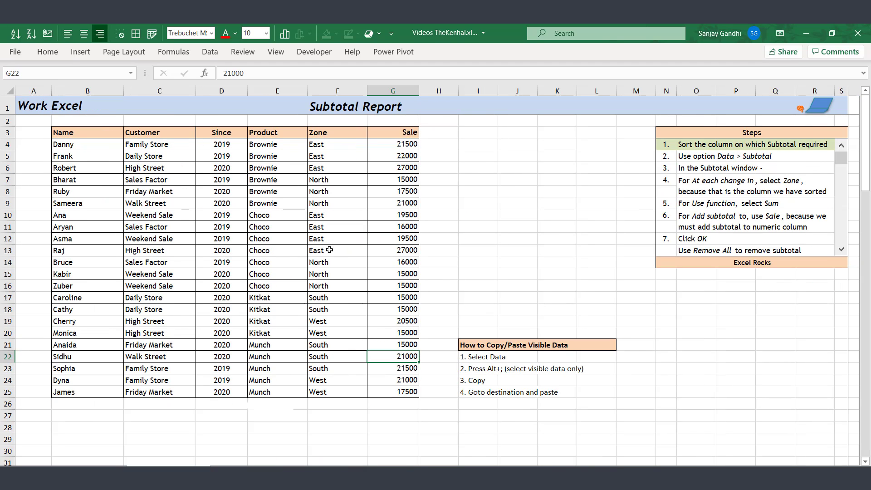
- Advance the Steps list one item at a time from step 2 to step 7
left_click(841, 252)
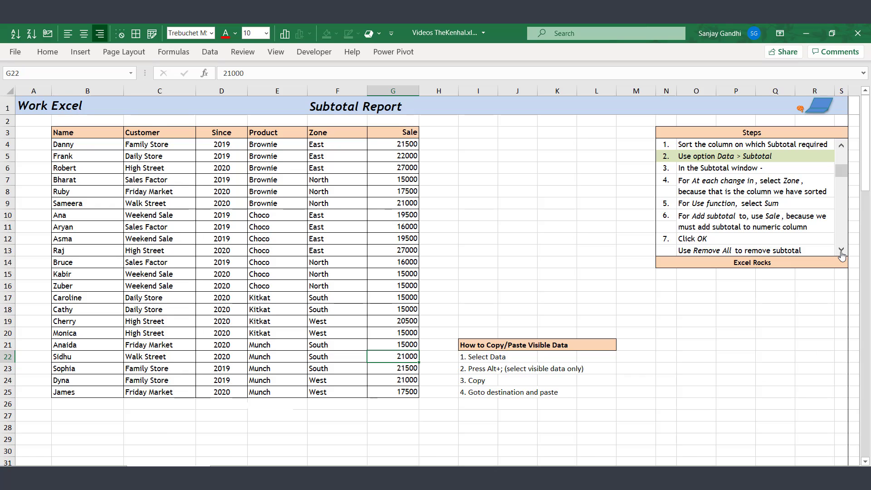
left_click(842, 252)
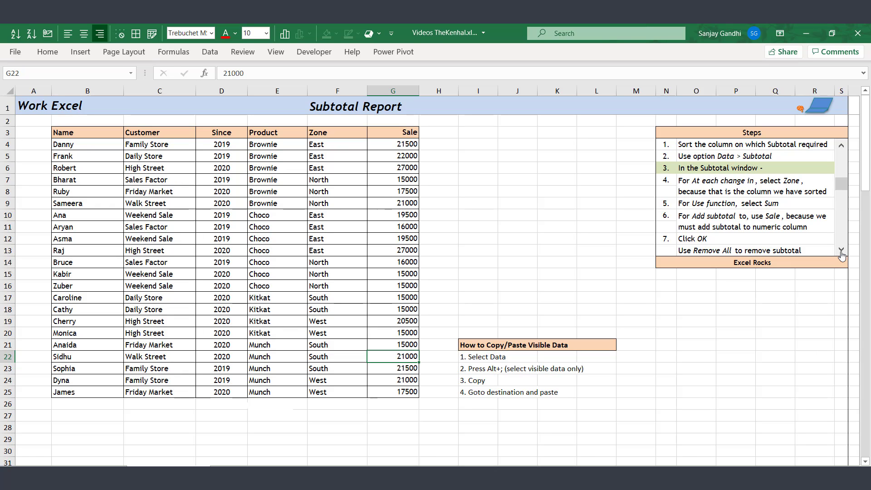
left_click(841, 252)
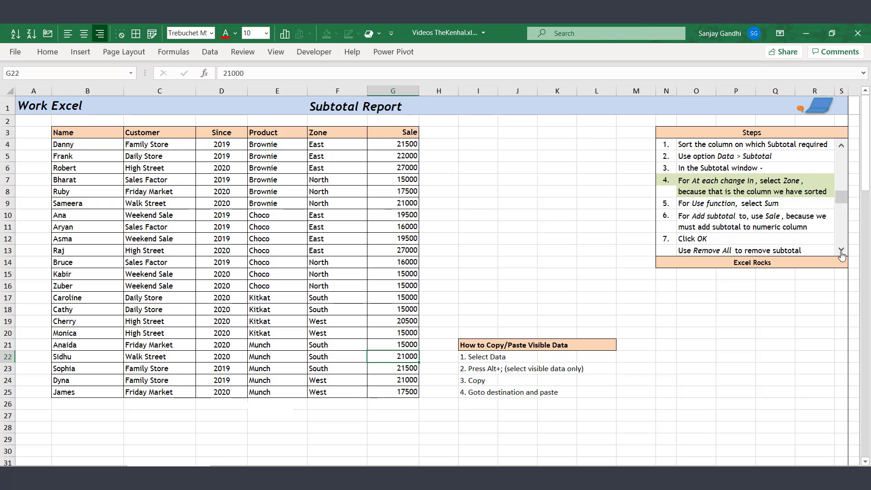
left_click(841, 254)
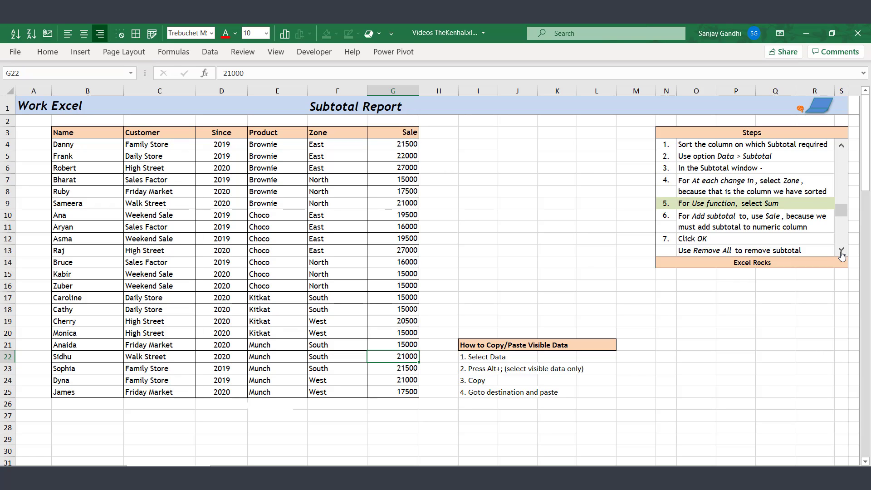
left_click(842, 254)
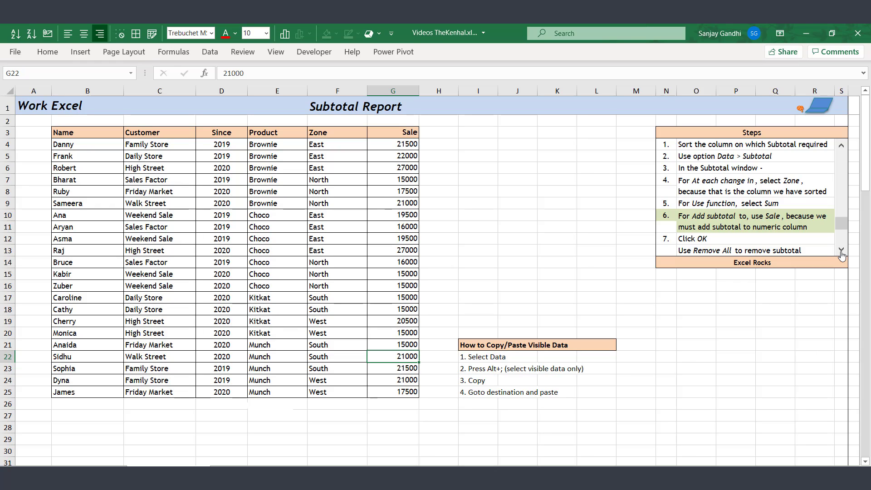
left_click(842, 254)
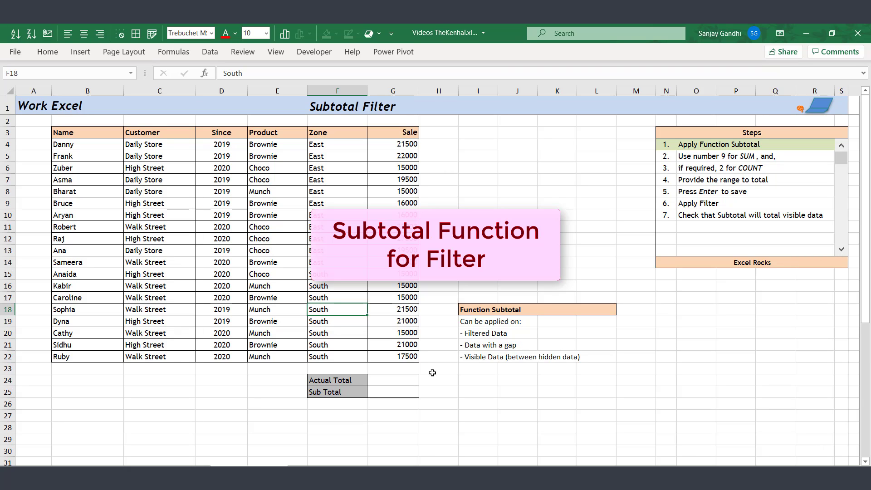
- Enter an AutoSum in G24 corrected to =SUM(G4:G22) for Actual Total
left_click(409, 380)
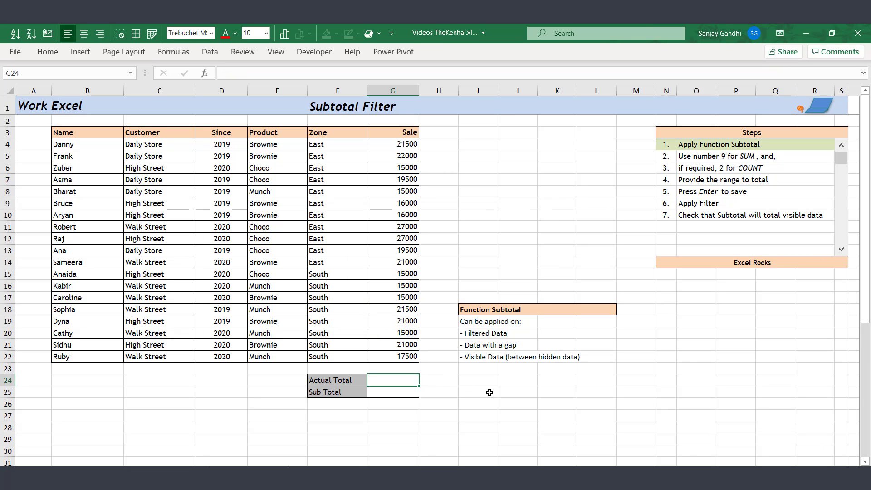
key("alt+equal")
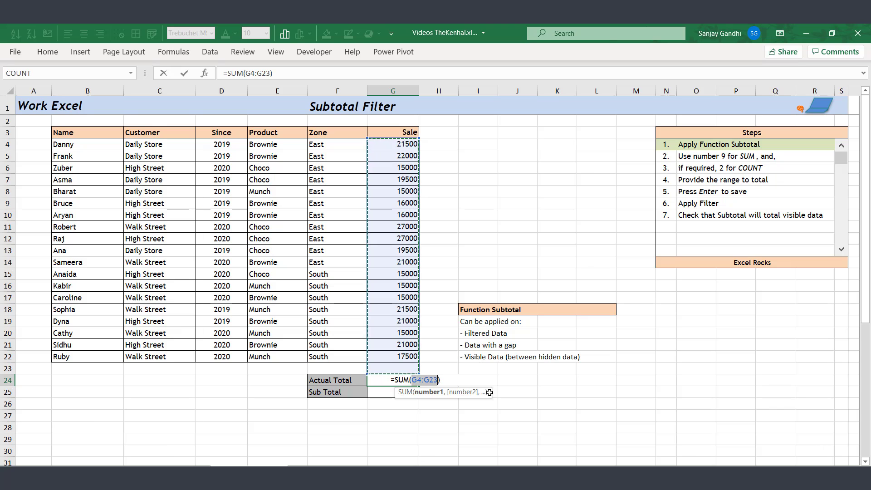
key("F2")
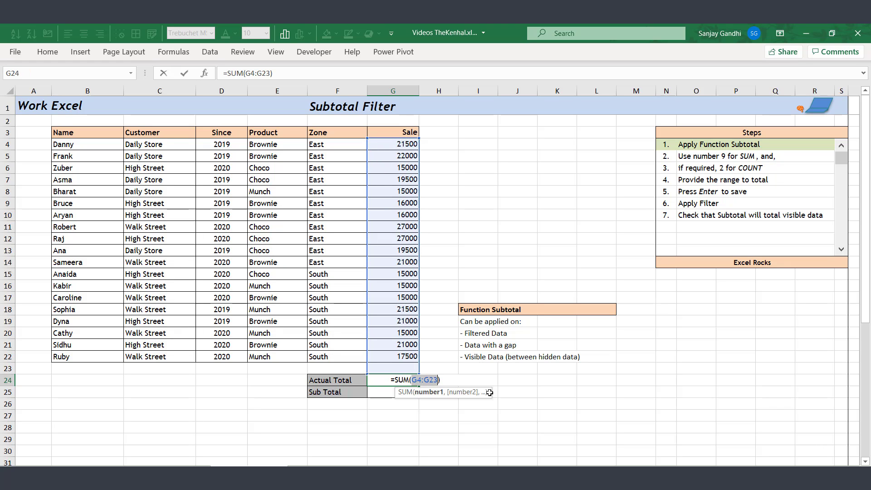
key("Right")
key("BackSpace")
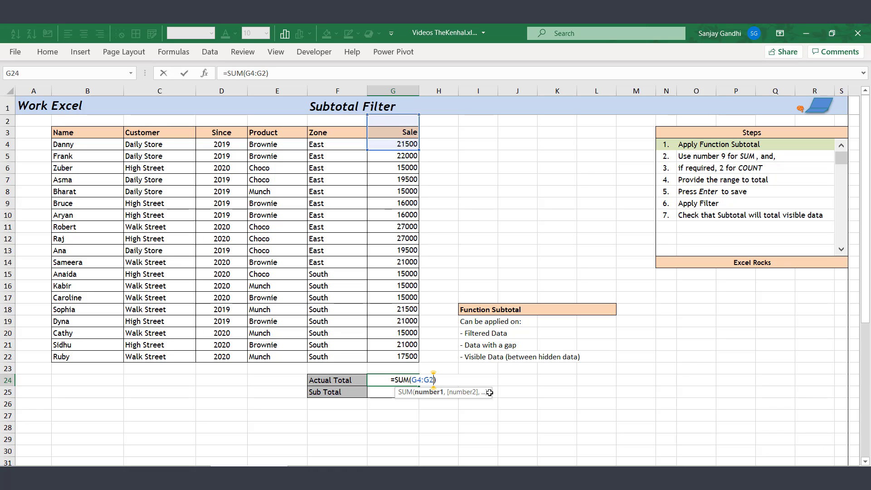
type("2")
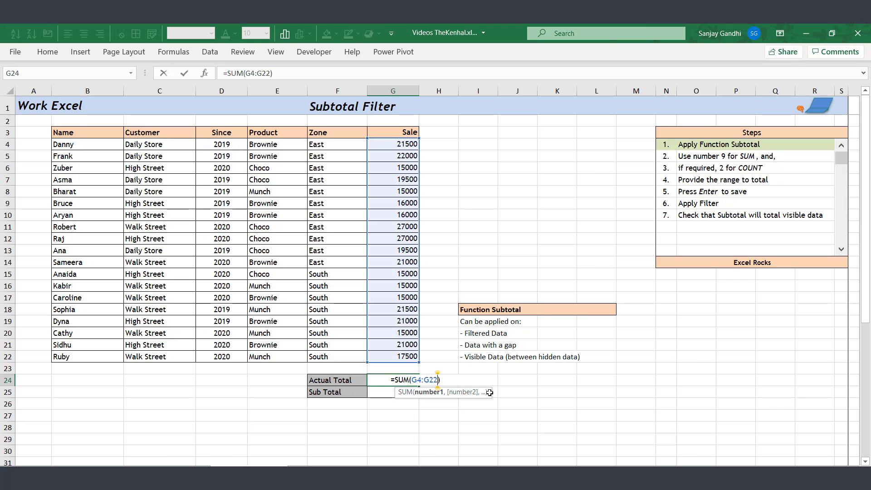
key("shift+Left")
key("shift+Left")
key("shift+Left")
key("shift+Left")
key("shift+Left")
key("shift+Left")
key("Return")
- Enter =SUBTOTAL(9,G4:G22) in G25 as the Sub Total
type("=subto")
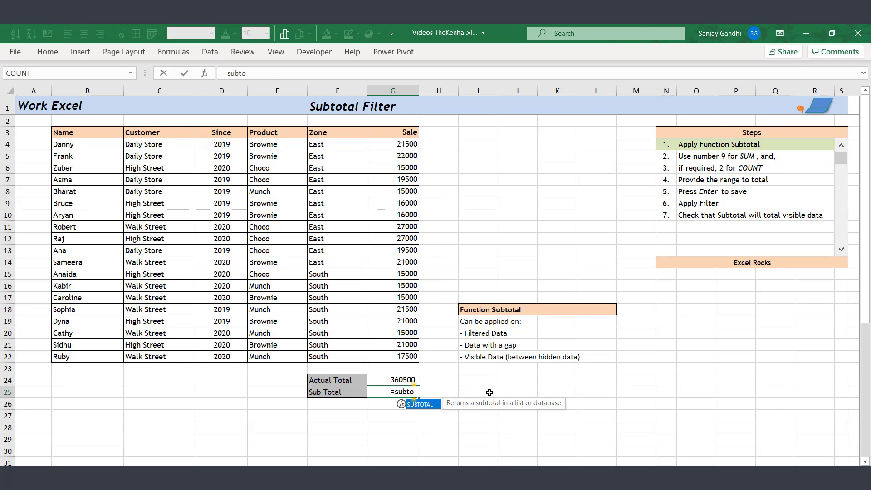
key("Tab")
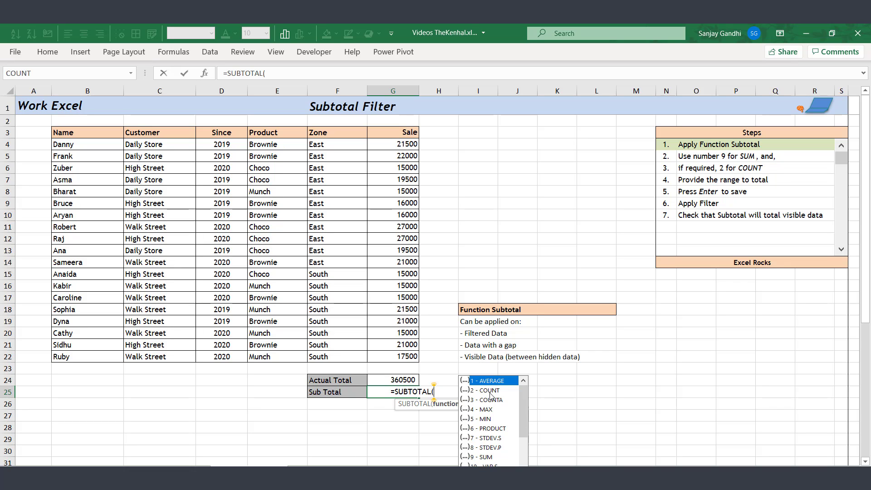
left_click(490, 456)
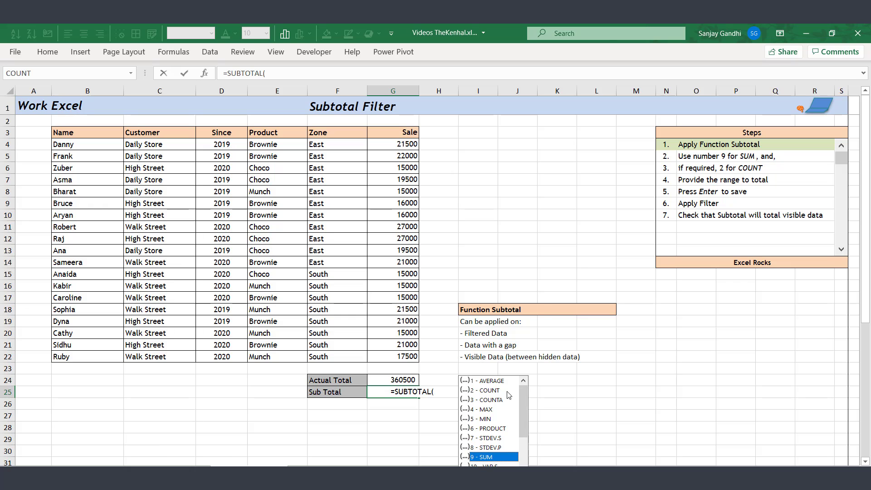
type("9")
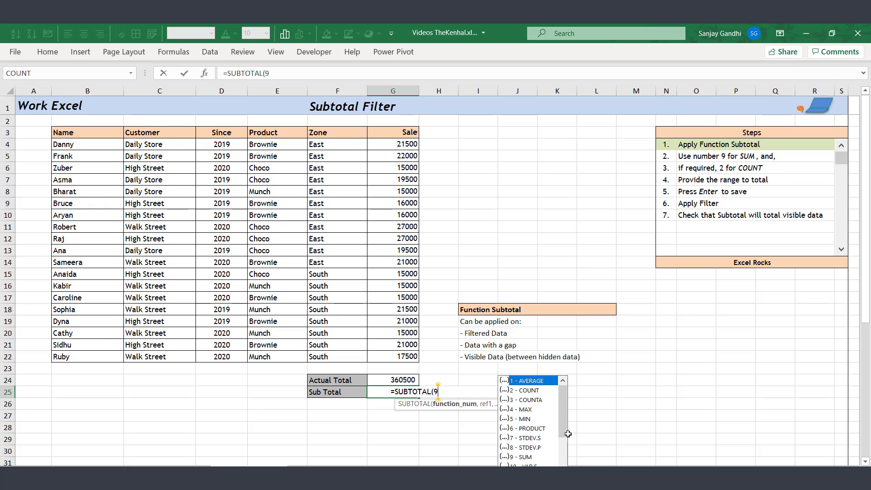
type(",G4:G22")
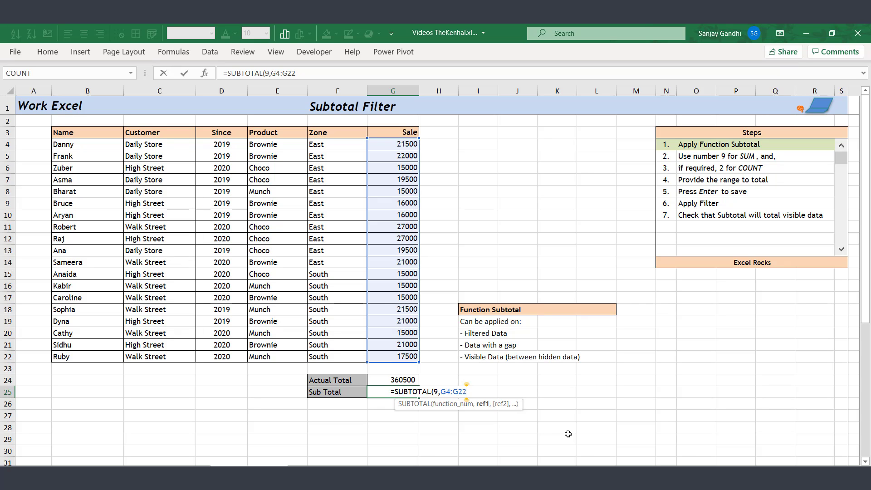
type(")")
key("Return")
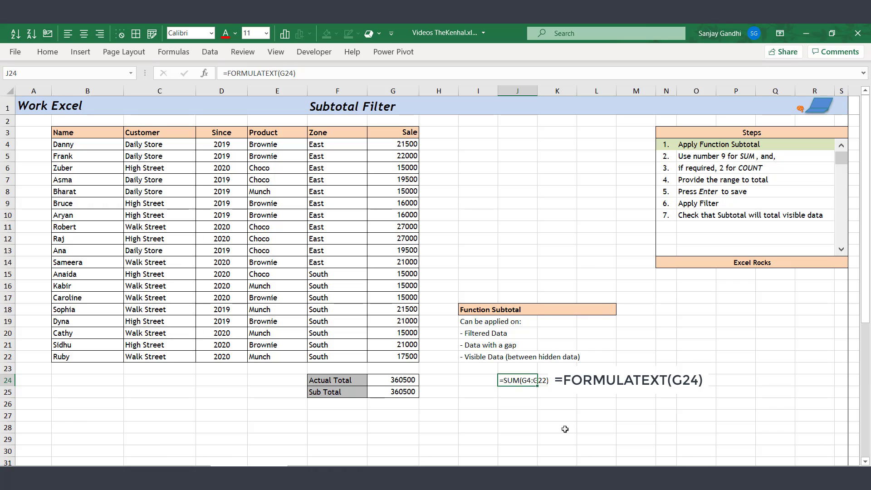
- Fill the FORMULATEXT formula from J24 down to J25
left_click_drag(537, 386, 538, 397)
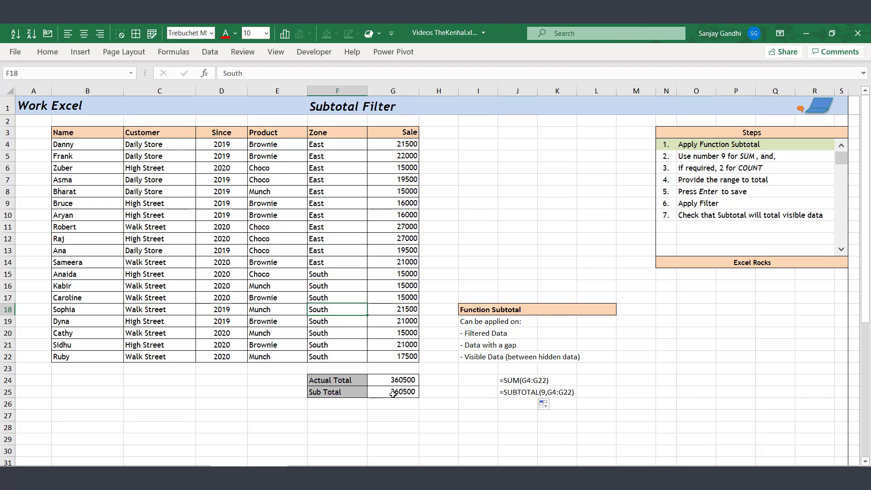
- Turn on header filters and filter the Zone column to East rows only
key("ctrl+Up")
key("ctrl+shift+l")
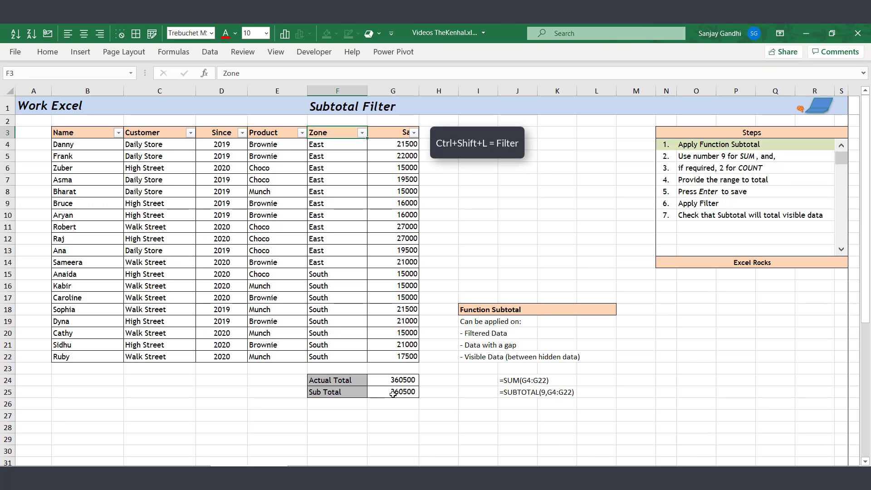
key("alt+Down")
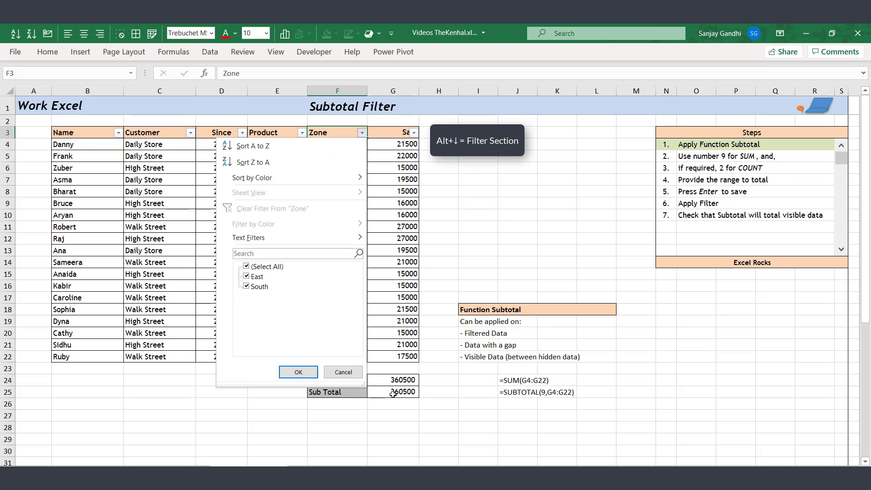
key("e")
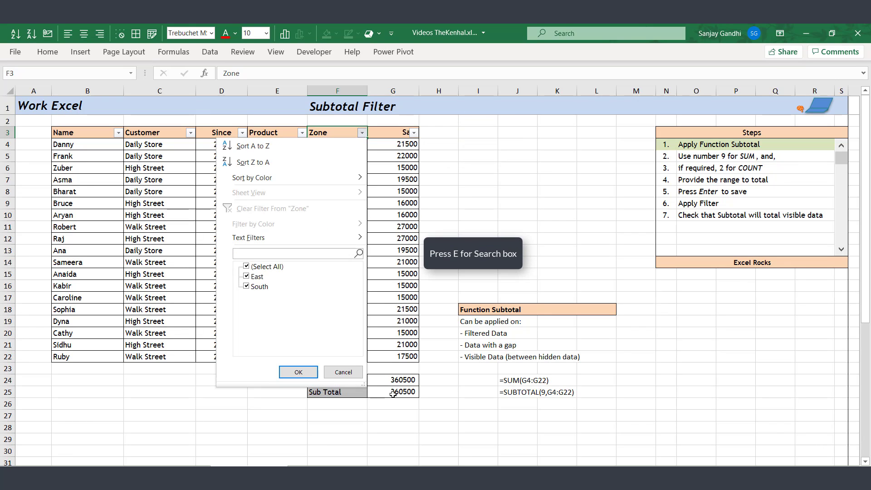
type("ea")
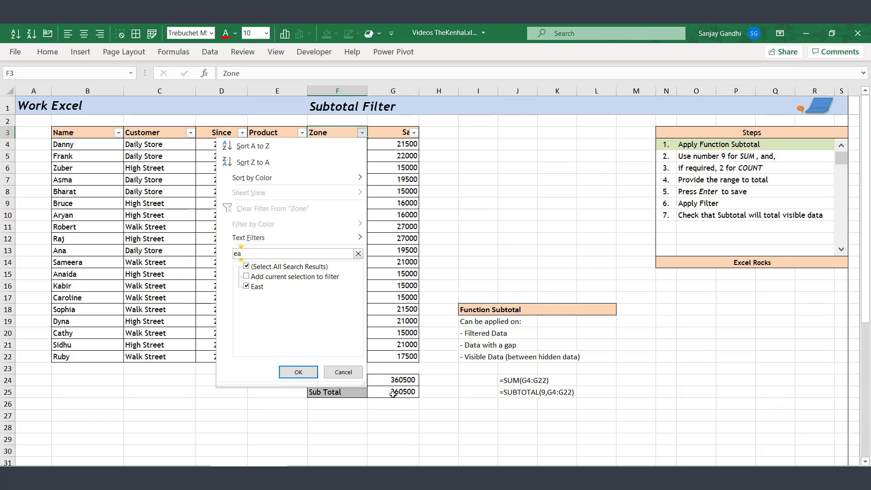
key("Return")
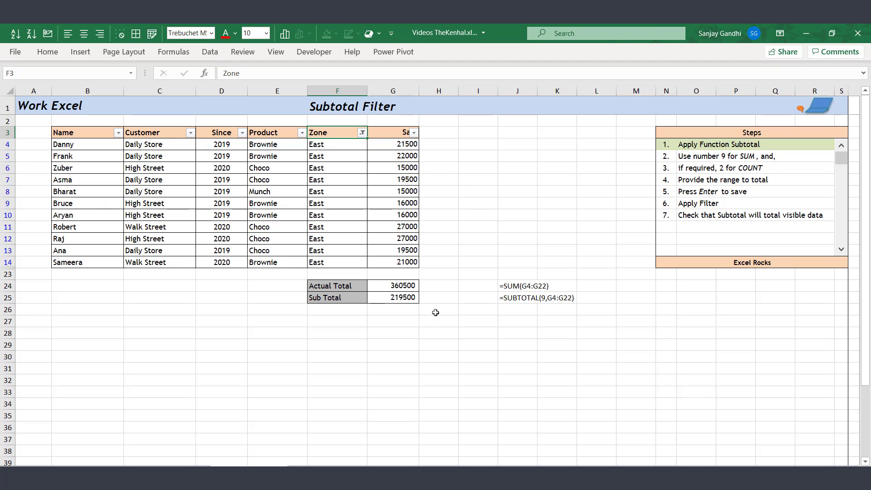
- Step the Steps list from step 2 through step 7, the visible-data check
left_click(842, 251)
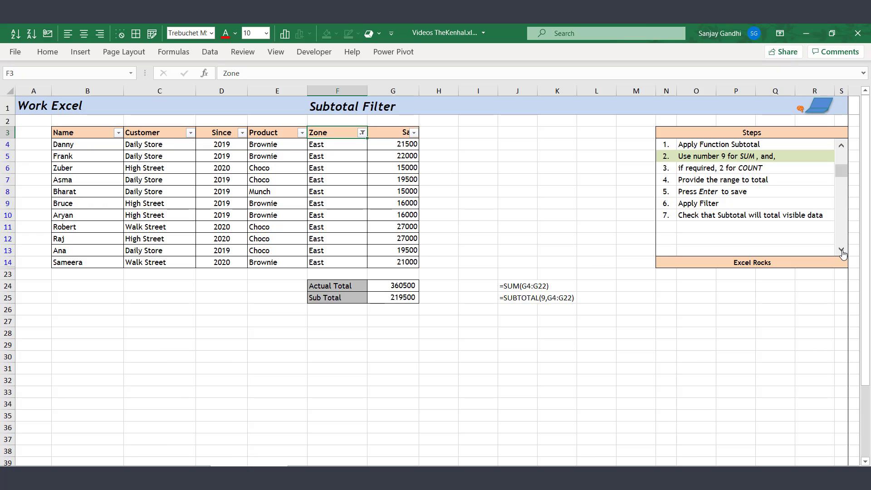
left_click(843, 252)
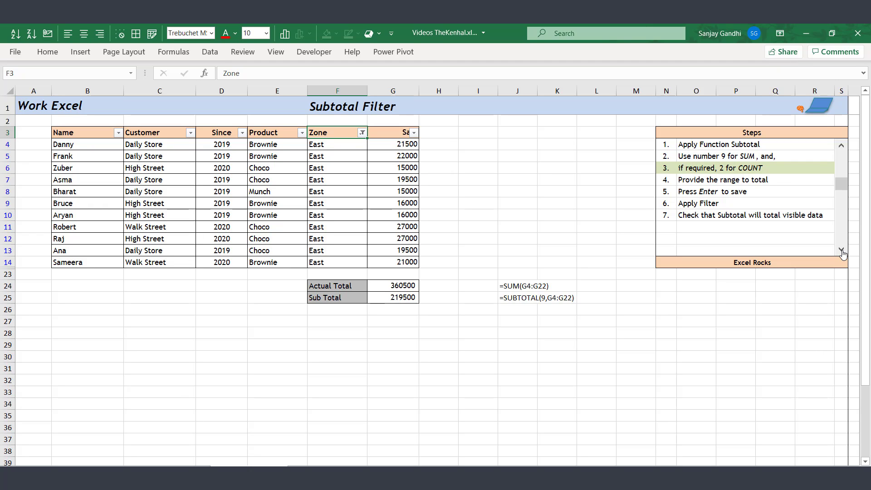
left_click(843, 252)
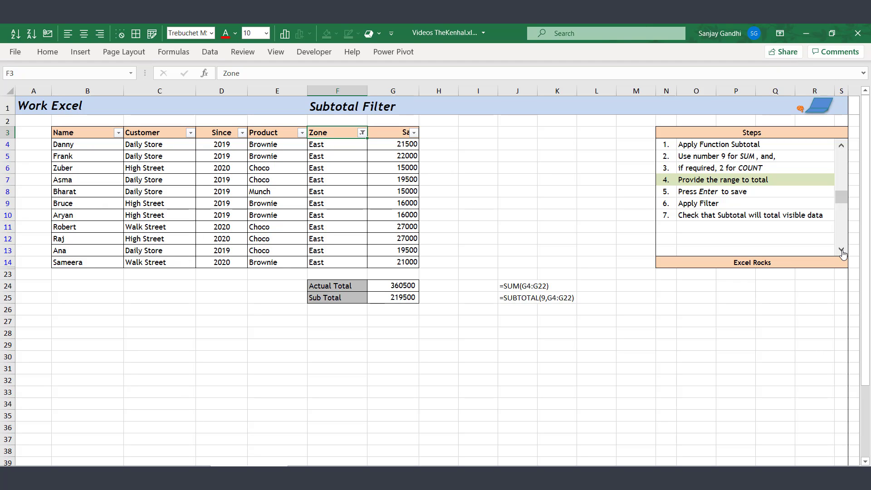
left_click(842, 252)
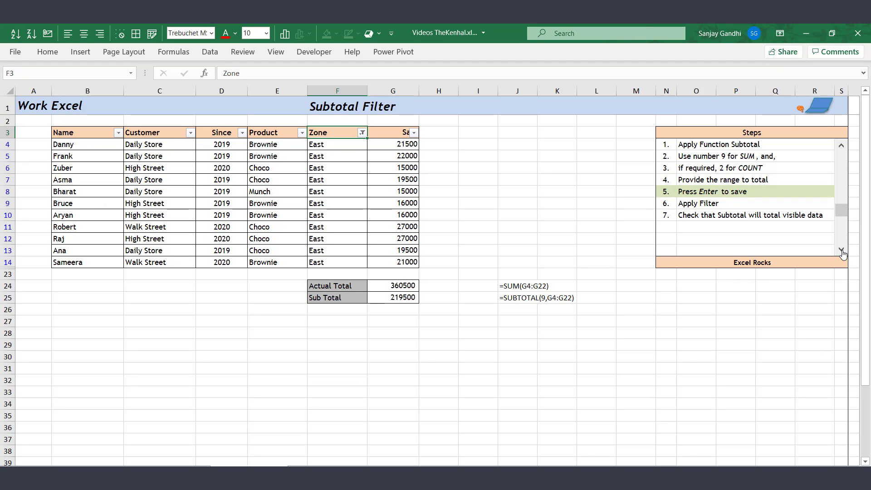
left_click(842, 252)
left_click(843, 252)
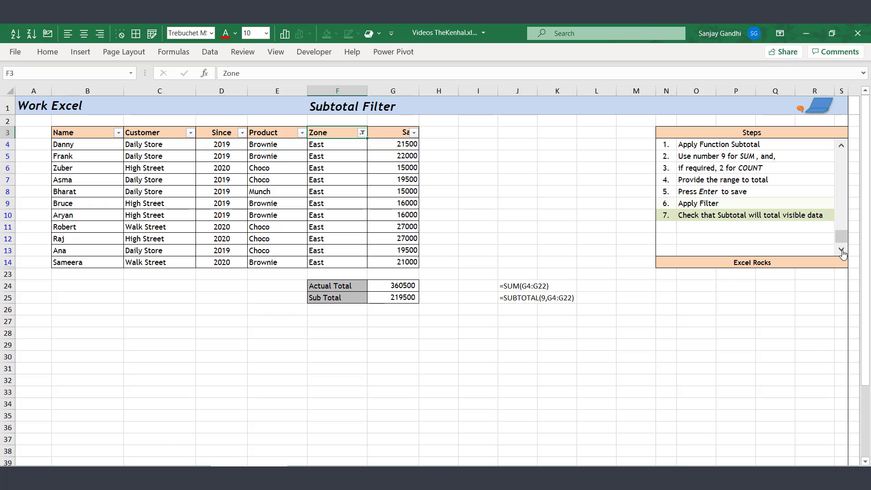